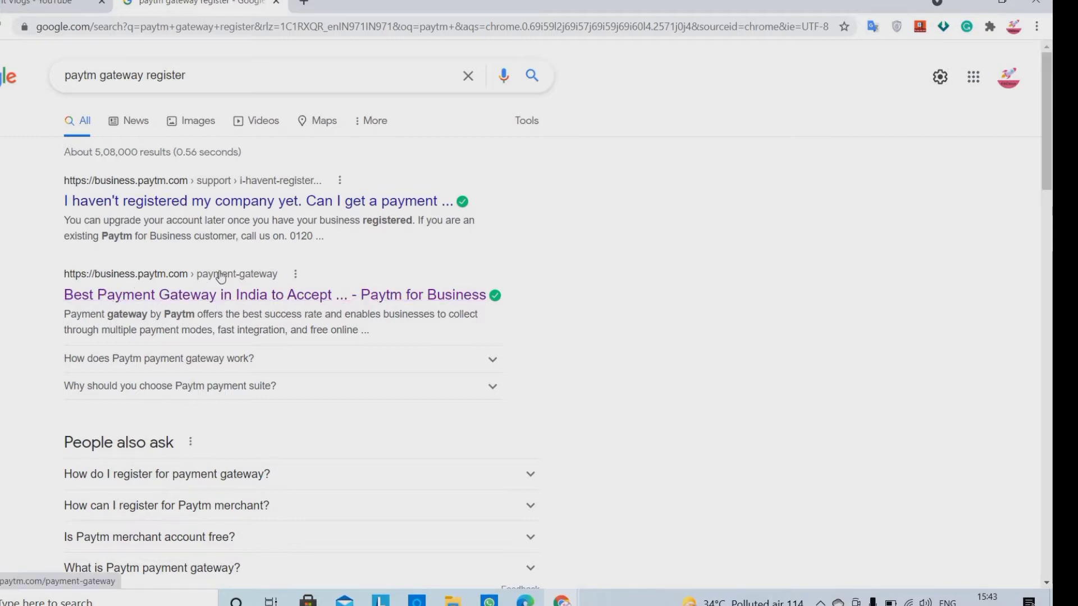
Open Paytm's payment gateway page from the search results, then go to the site's home page at business.paytm.com.
drag(205, 275, 220, 303)
click(219, 302)
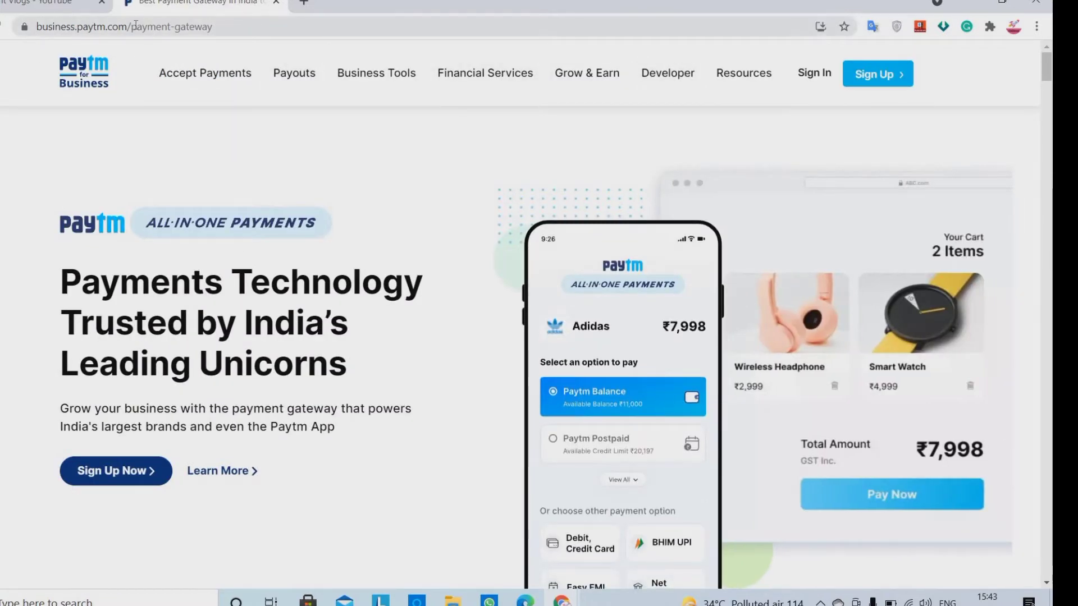
double_click(280, 27)
key(BackSpace)
key(Return)
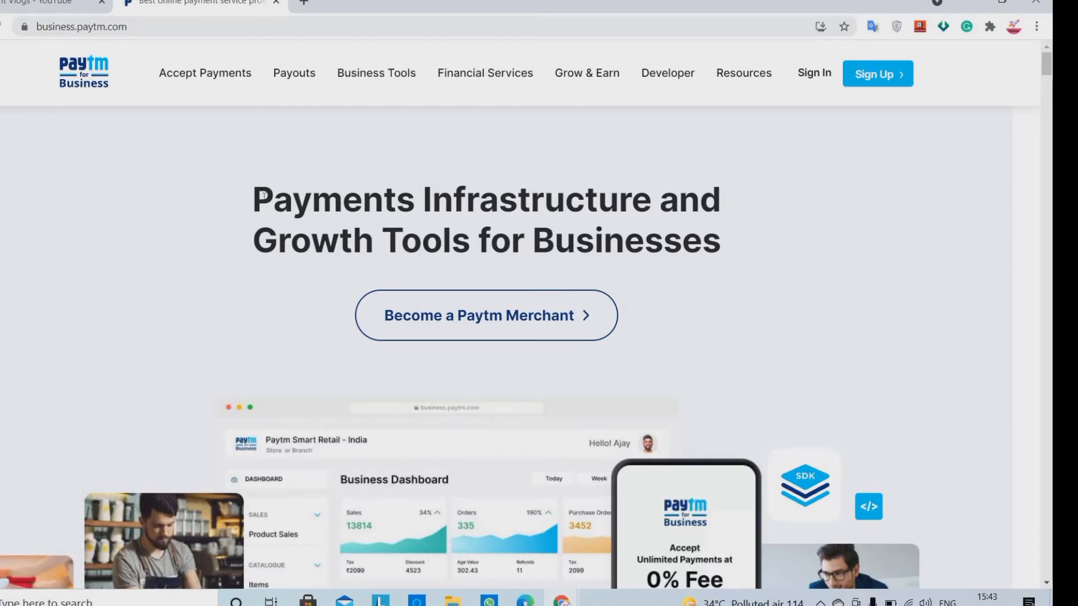
Open the Paytm for Business sign-in page from the home page and clear the prefilled mobile number.
drag(262, 194, 665, 327)
click(699, 313)
scroll(693, 304, down, 15)
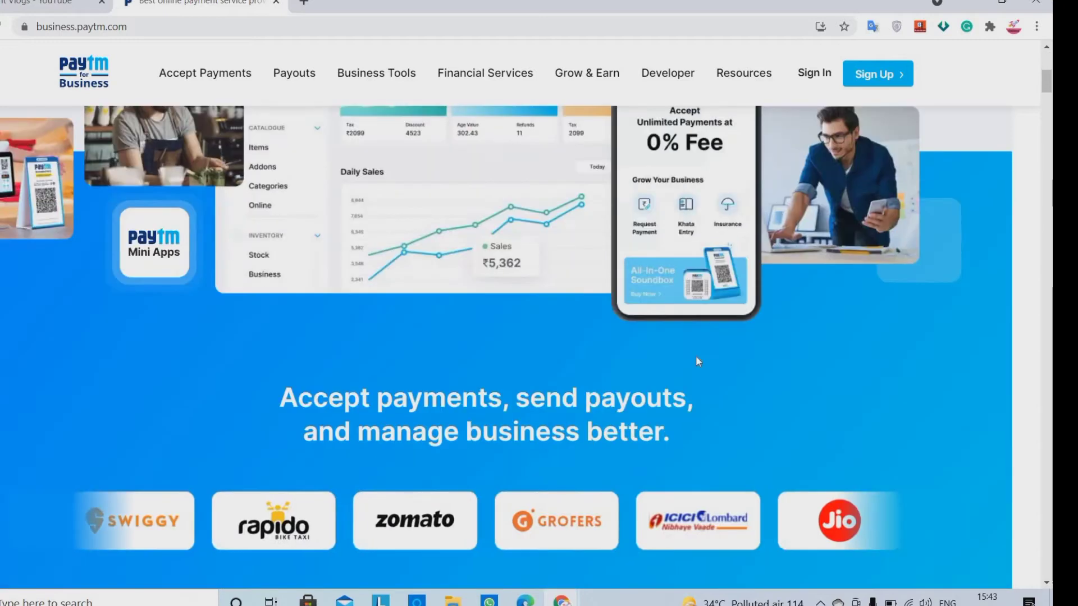
scroll(669, 314, up, 10)
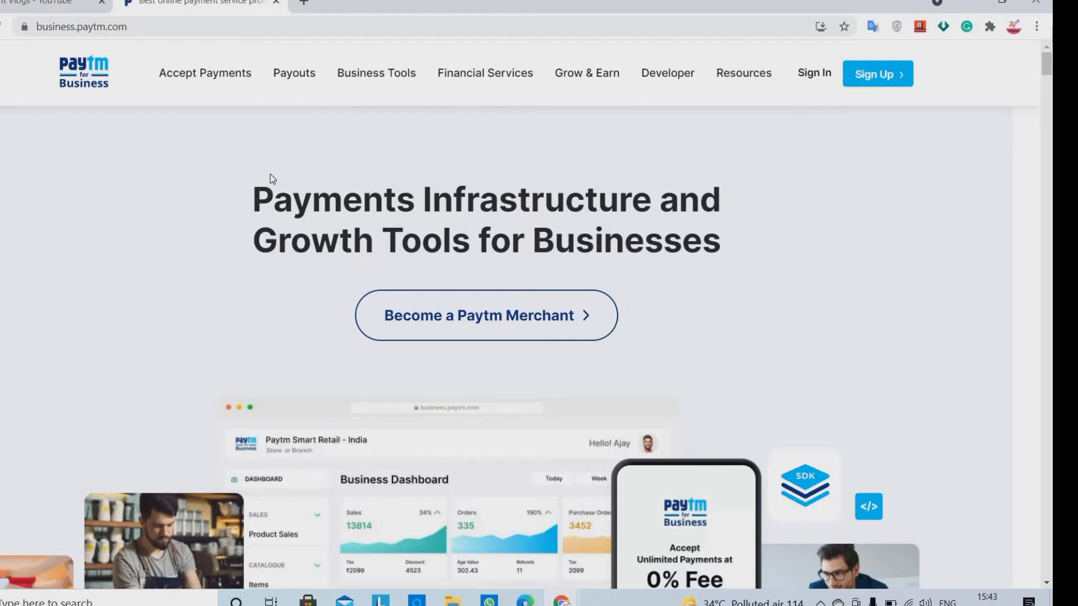
click(813, 77)
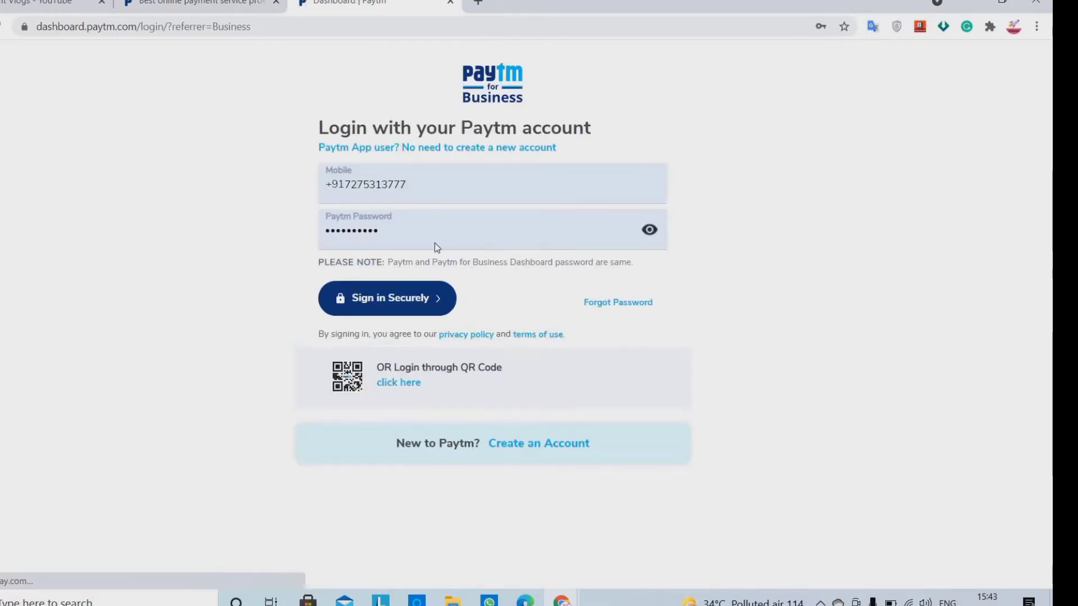
click(422, 191)
drag(413, 185, 270, 176)
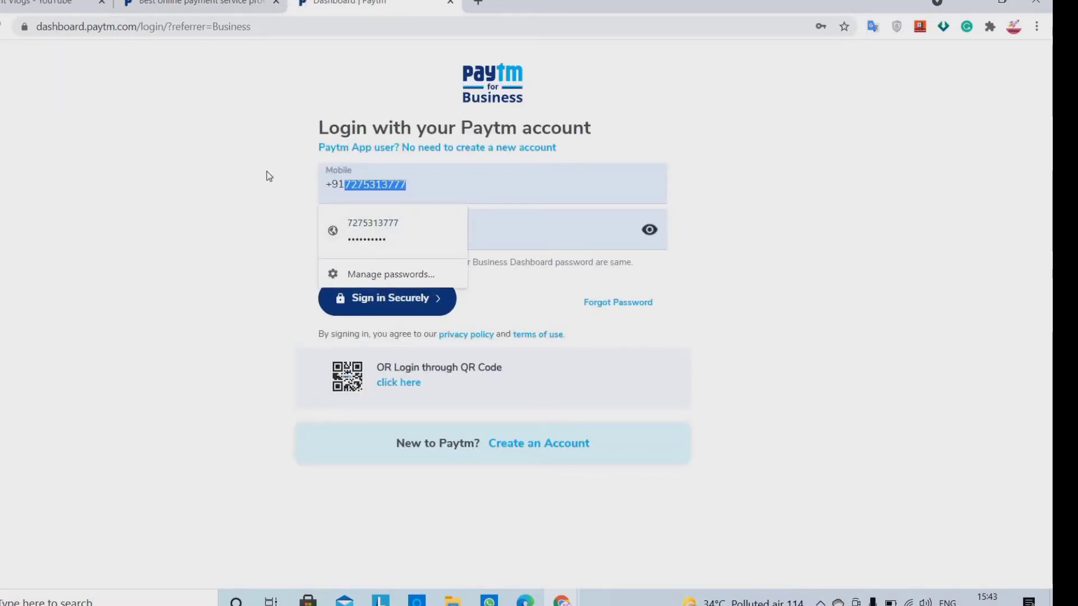
key(BackSpace)
click(8, 352)
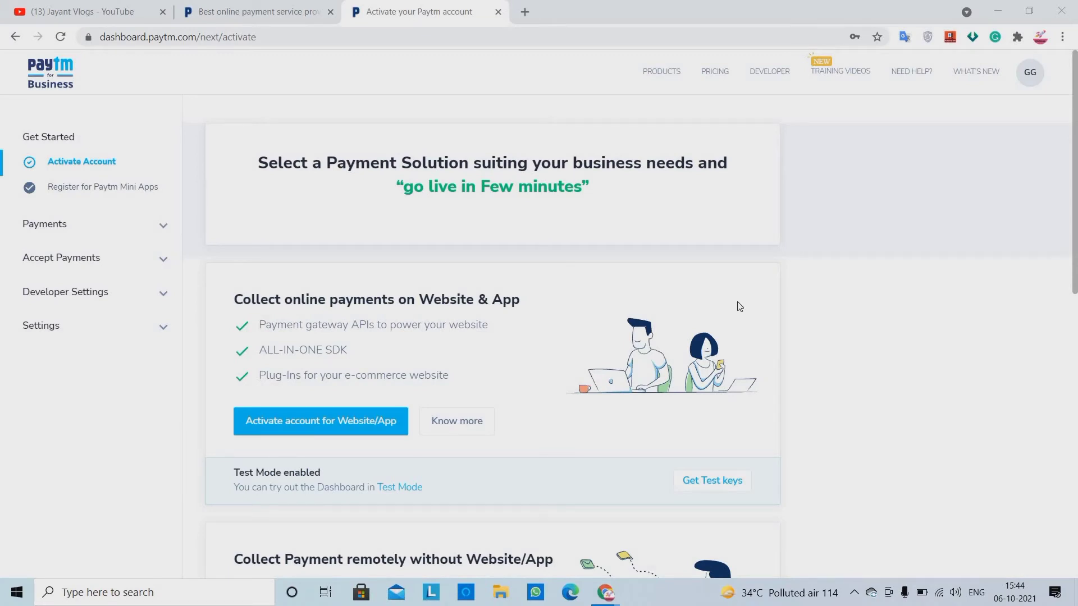
Open the Paytm for Business pricing page from the account activation dashboard.
mouse_move(1077, 128)
mouse_down()
mouse_move(1077, 316)
mouse_move(1076, 148)
mouse_up()
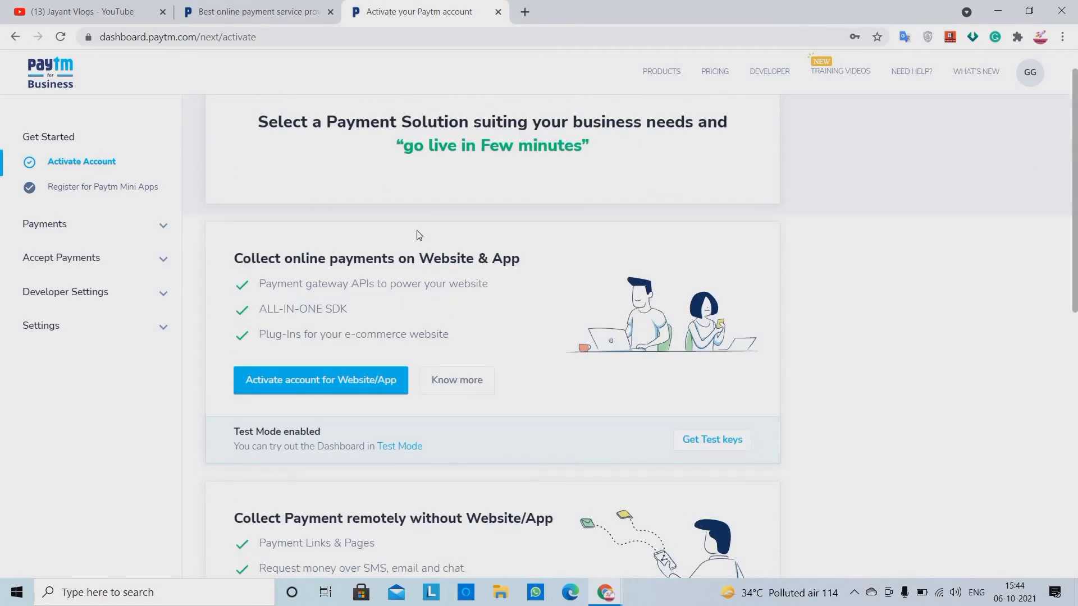
click(236, 5)
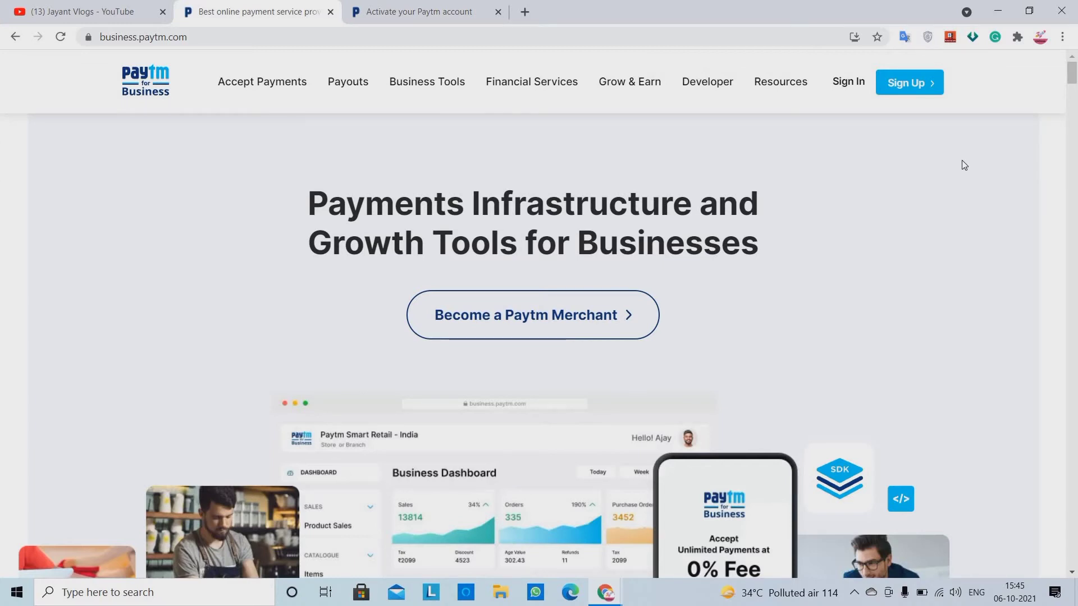
click(425, 7)
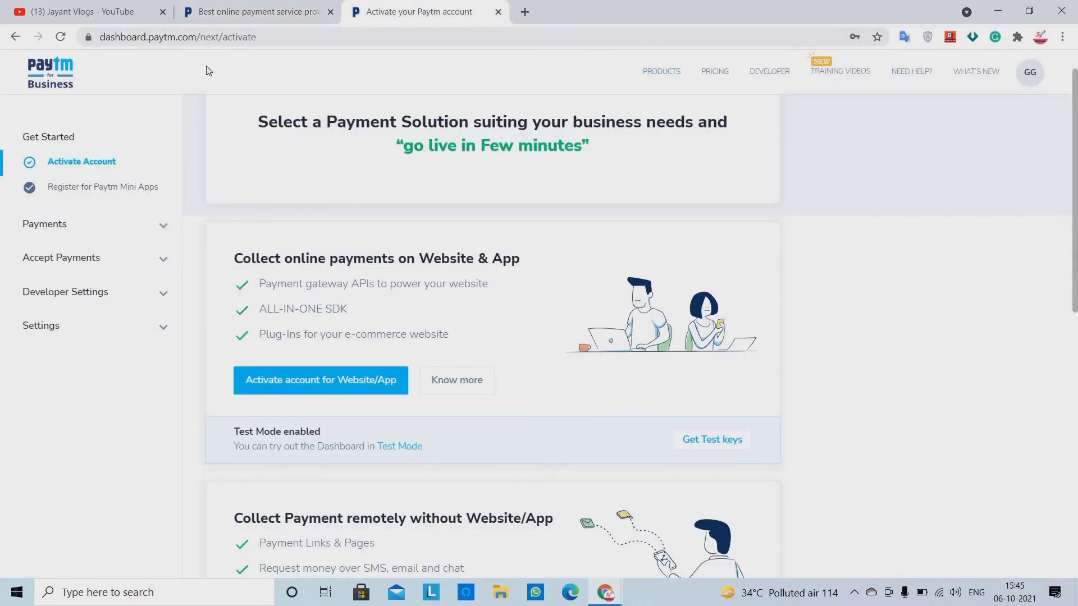
click(714, 82)
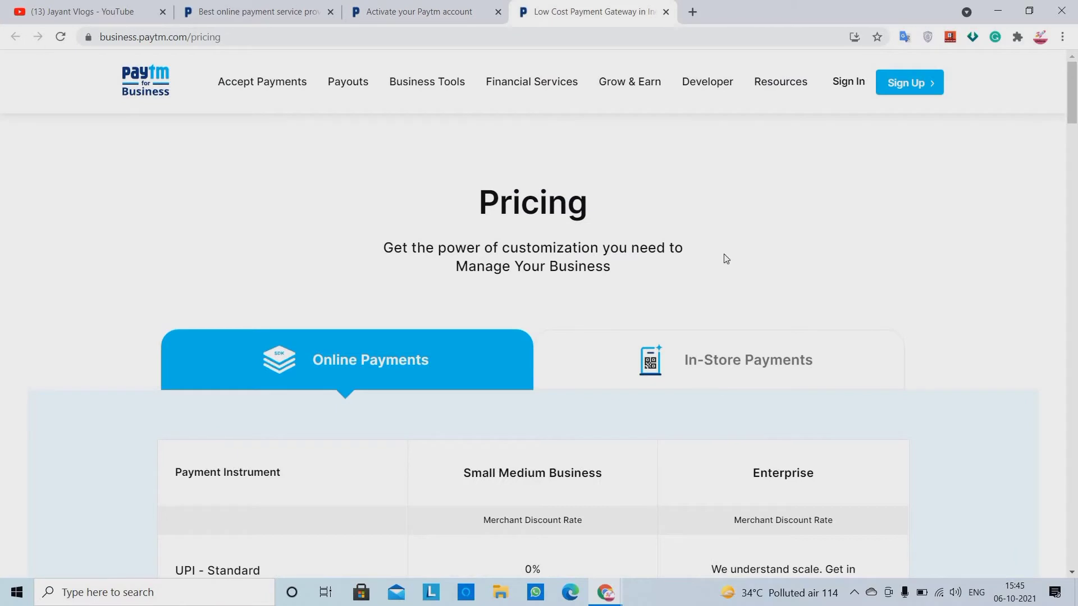
Examine the In-Store Payments pricing, including the payment instruments, merchant discount rates and monthly acceptance limit.
scroll(716, 273, down, 2)
scroll(653, 263, up, 2)
click(722, 380)
mouse_move(1074, 110)
mouse_down()
mouse_move(1073, 153)
mouse_move(1073, 120)
mouse_up()
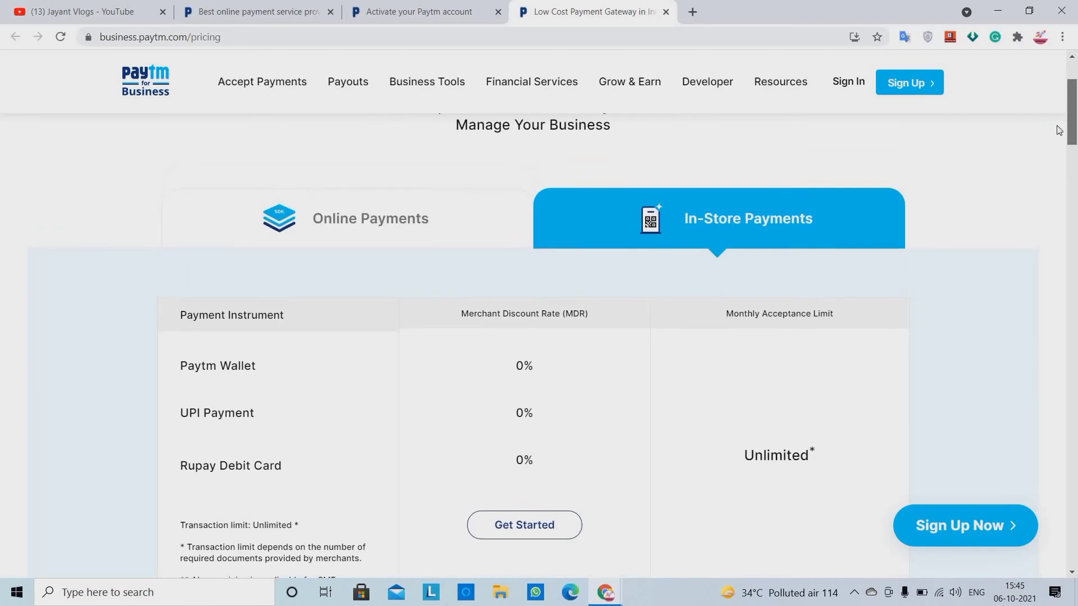
drag(180, 364, 244, 366)
drag(373, 450, 394, 486)
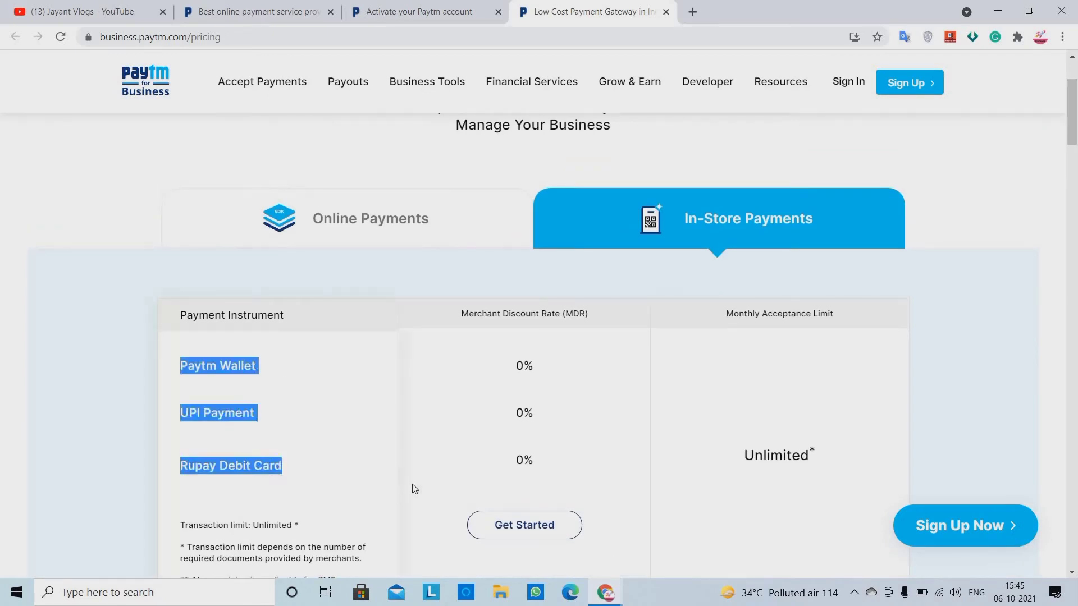
click(1073, 132)
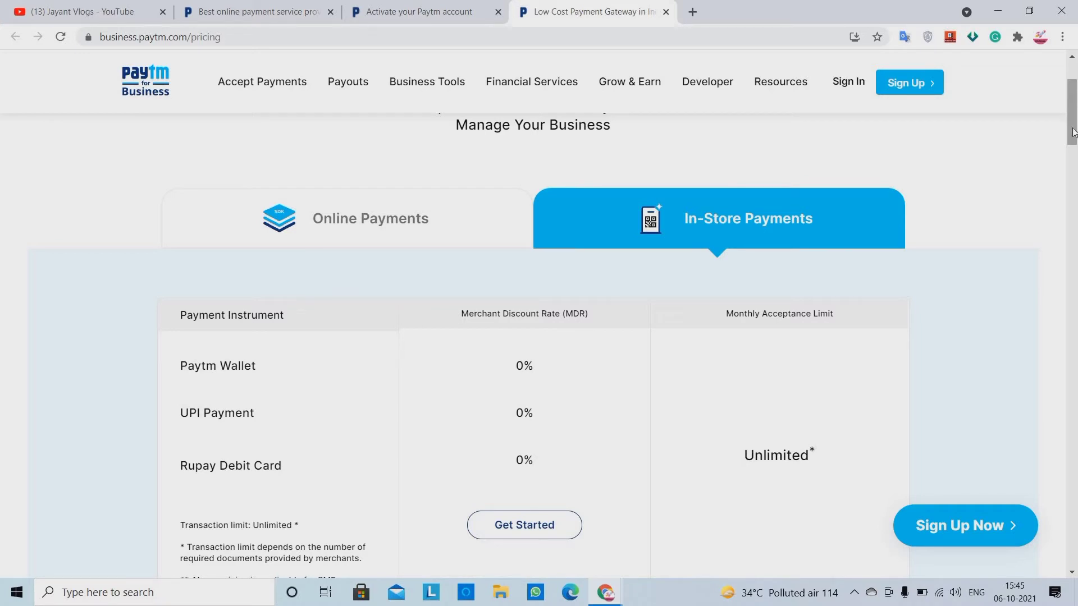
drag(746, 306, 841, 314)
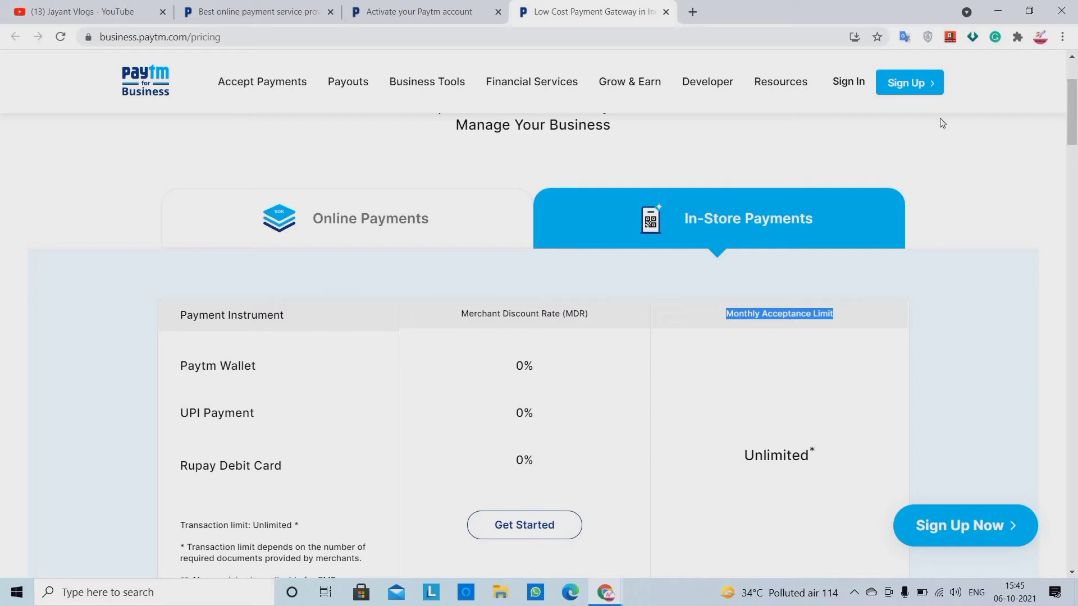
Examine the Online Payments merchant discount rates for small and medium businesses, from UPI and cards to netbanking and International PG.
click(382, 246)
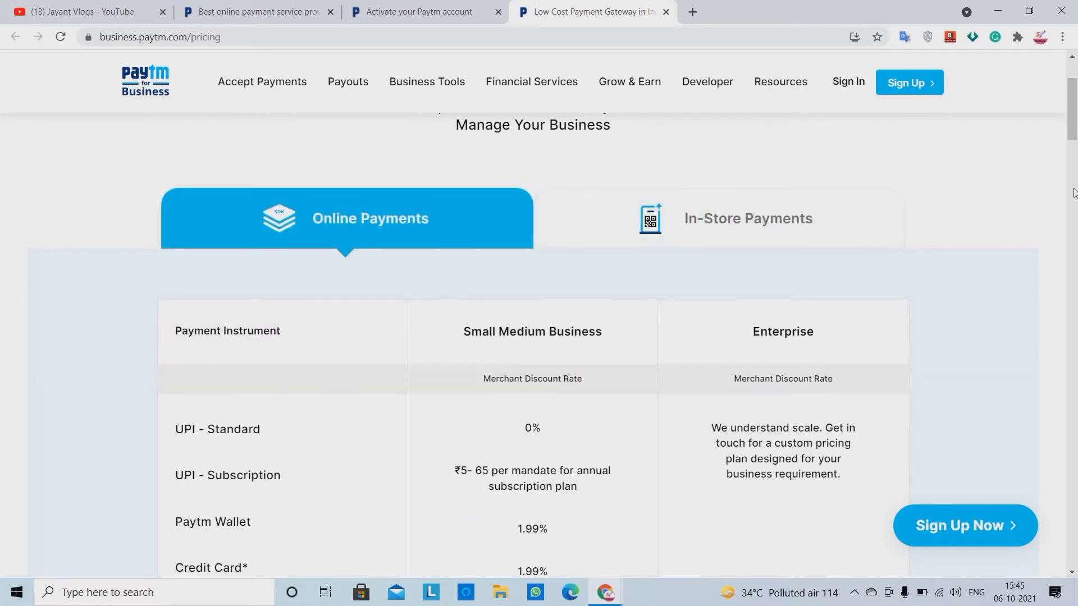
drag(1074, 138, 1073, 166)
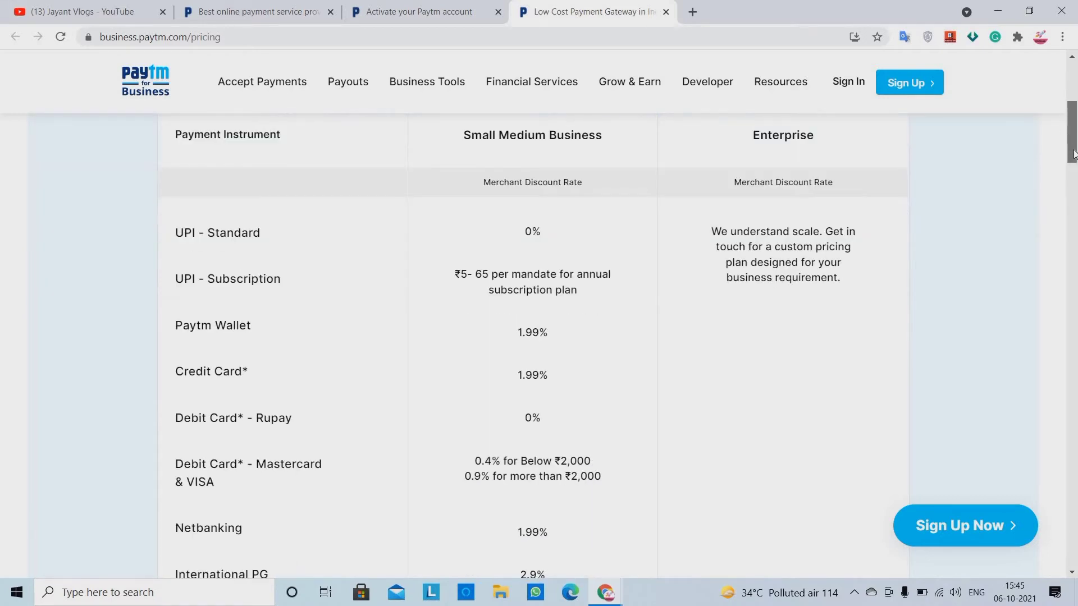
drag(171, 233, 501, 235)
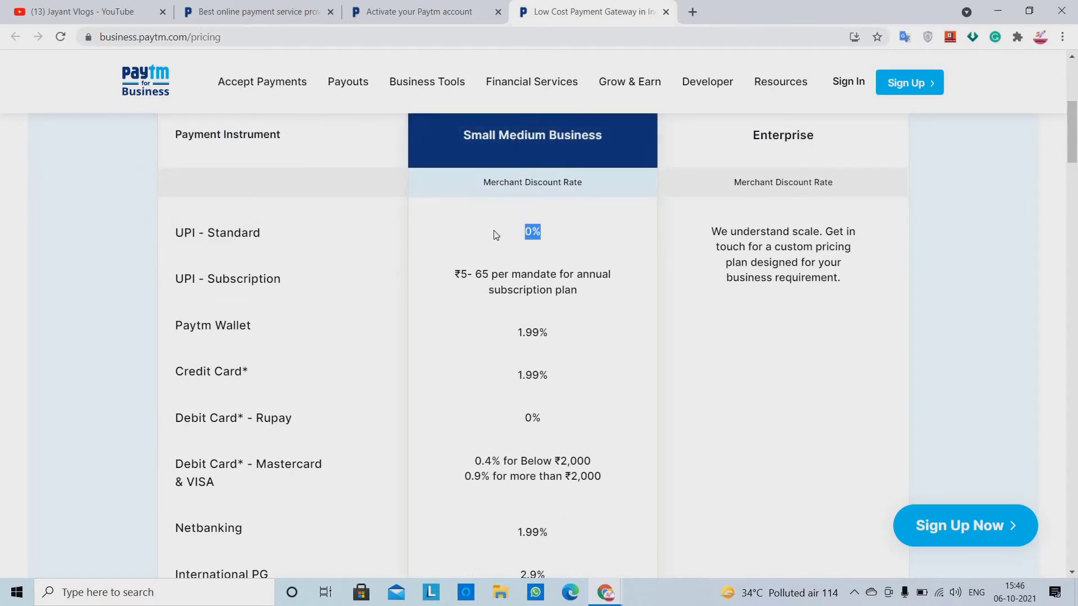
drag(165, 284, 331, 286)
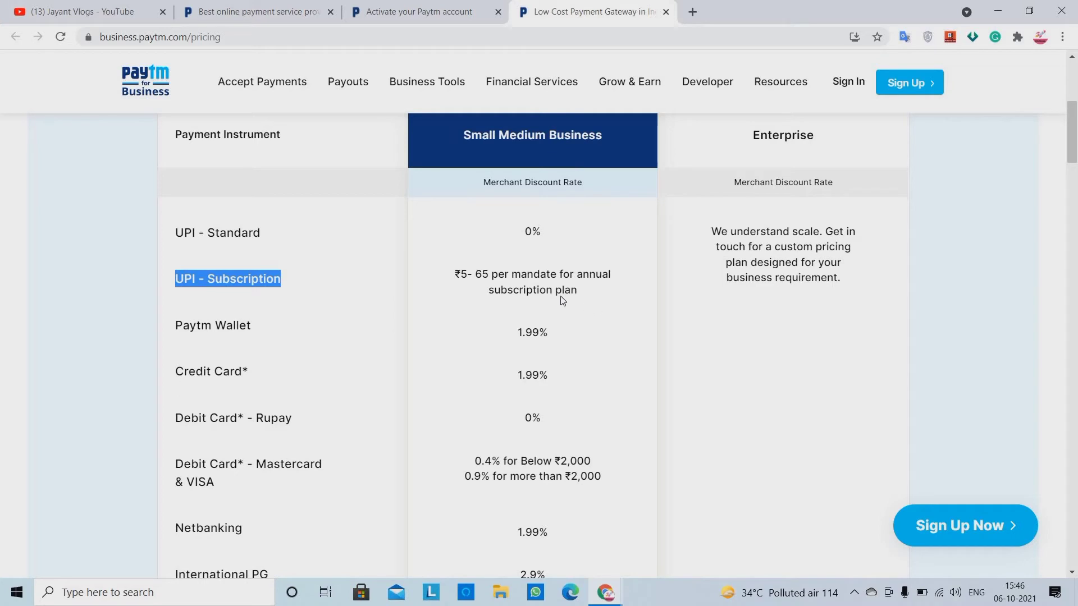
drag(555, 296, 472, 296)
click(330, 334)
scroll(172, 355, down, 1)
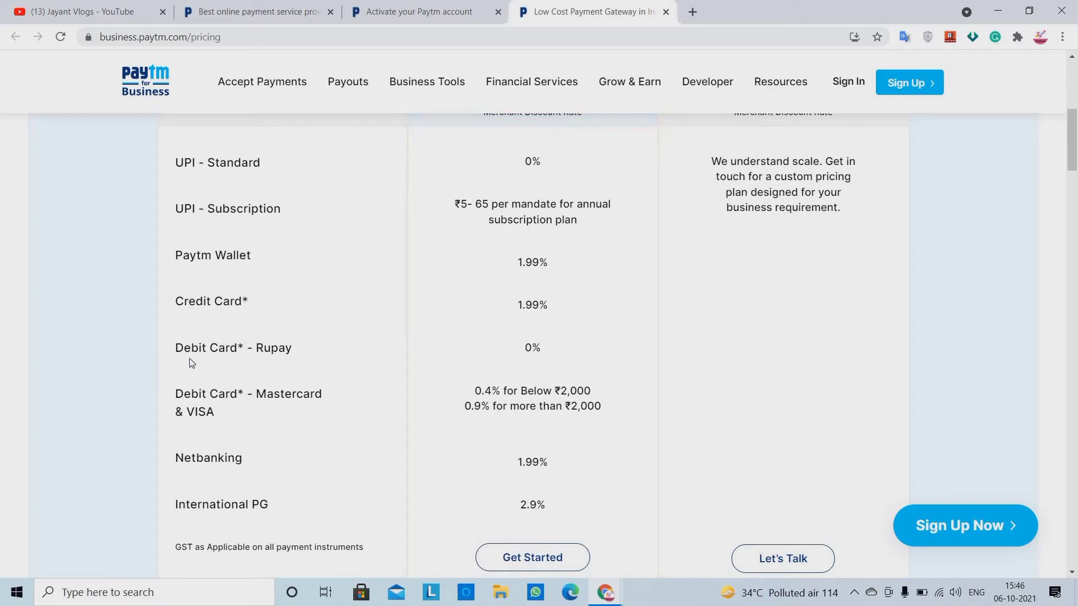
drag(368, 354, 572, 368)
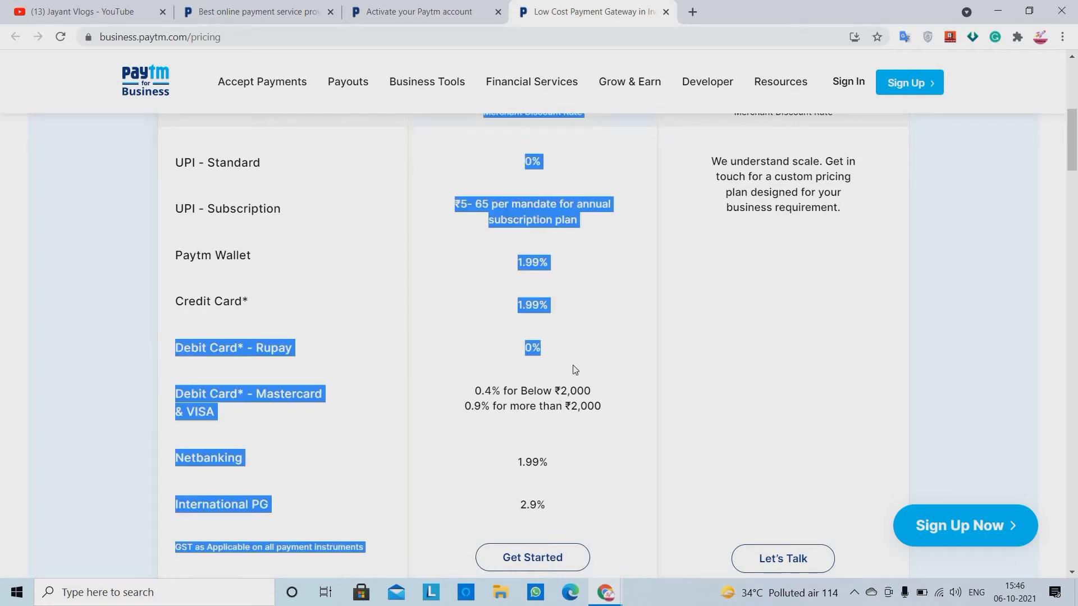
click(248, 410)
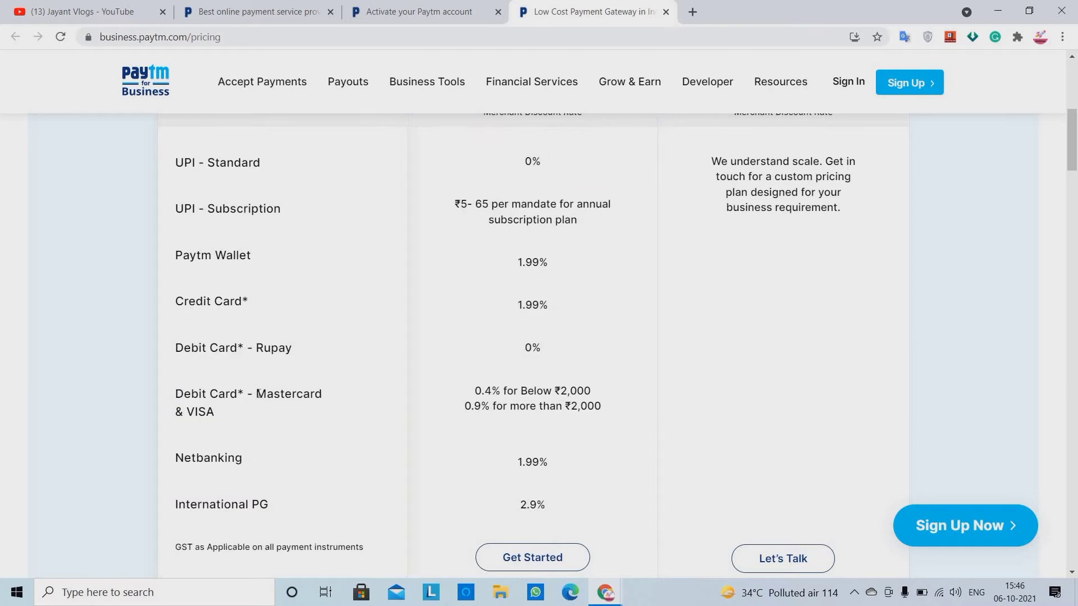
scroll(236, 394, down, 1)
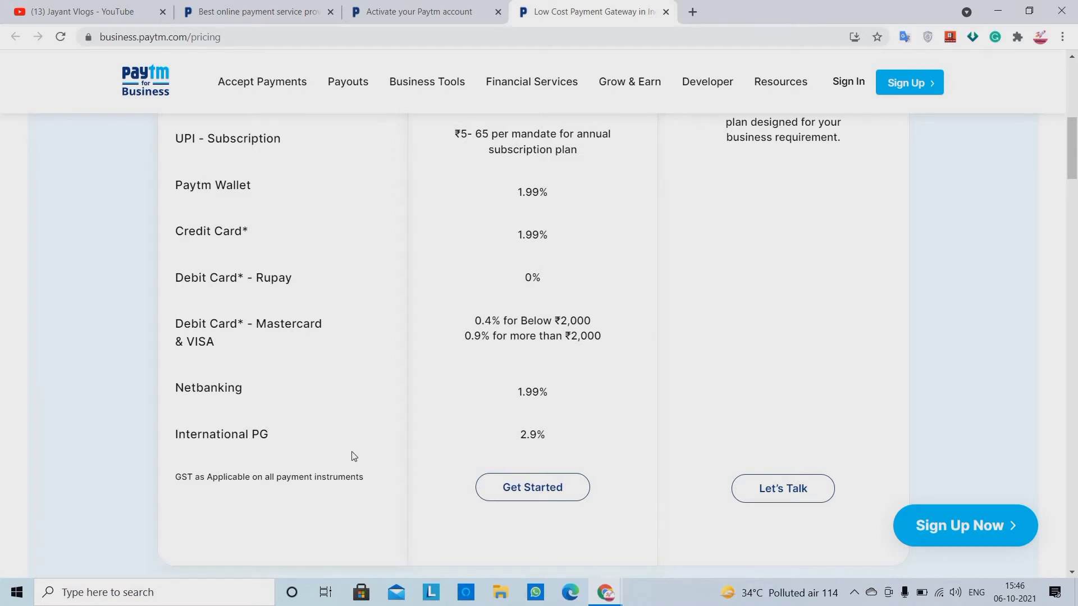
triple_click(522, 441)
click(609, 419)
scroll(618, 355, down, 3)
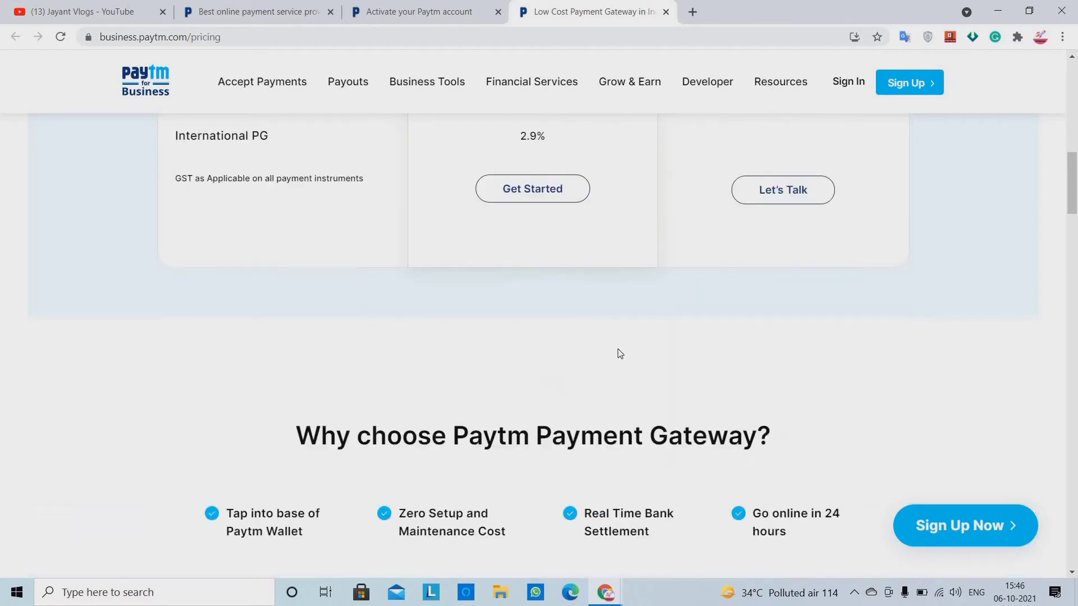
scroll(620, 354, up, 5)
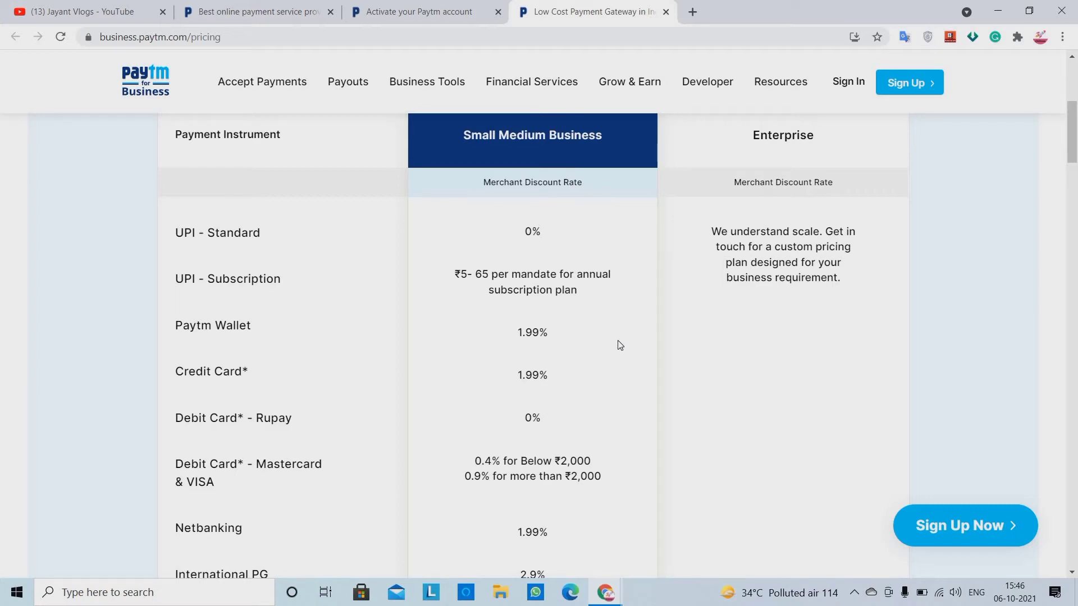
scroll(561, 297, down, 5)
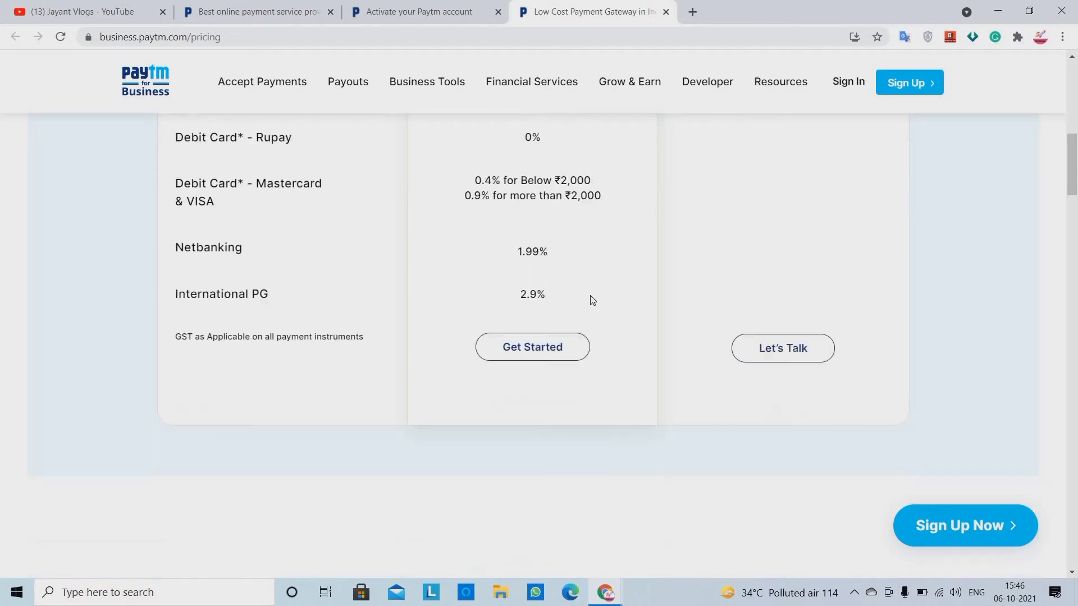
Read the benefits listed under "Why choose Paytm Payment Gateway?", such as setup cost, bank settlement and account manager.
scroll(641, 299, down, 6)
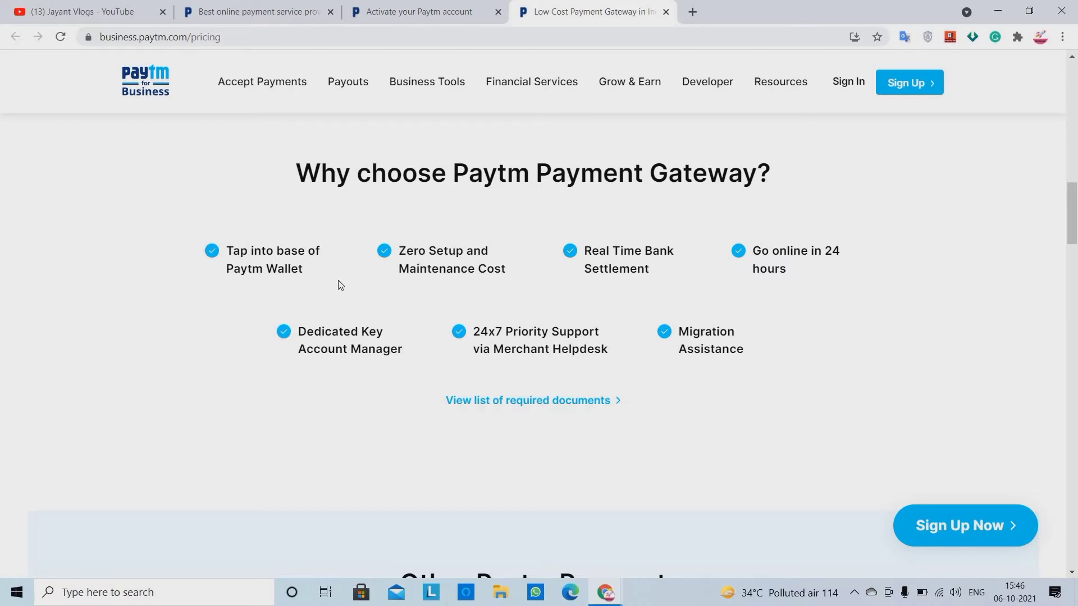
drag(520, 272, 387, 259)
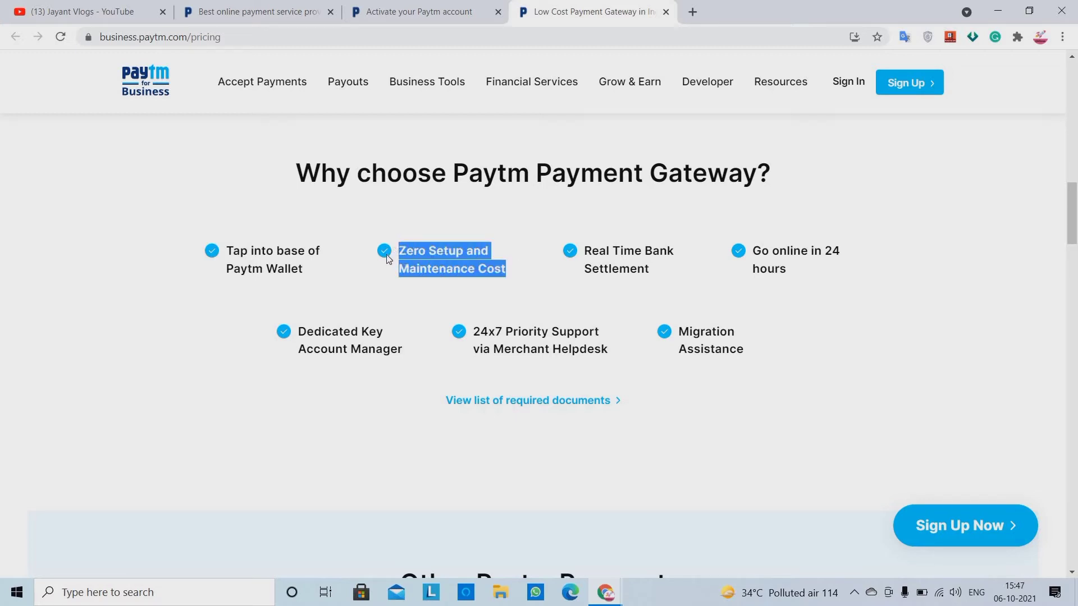
drag(662, 275, 585, 254)
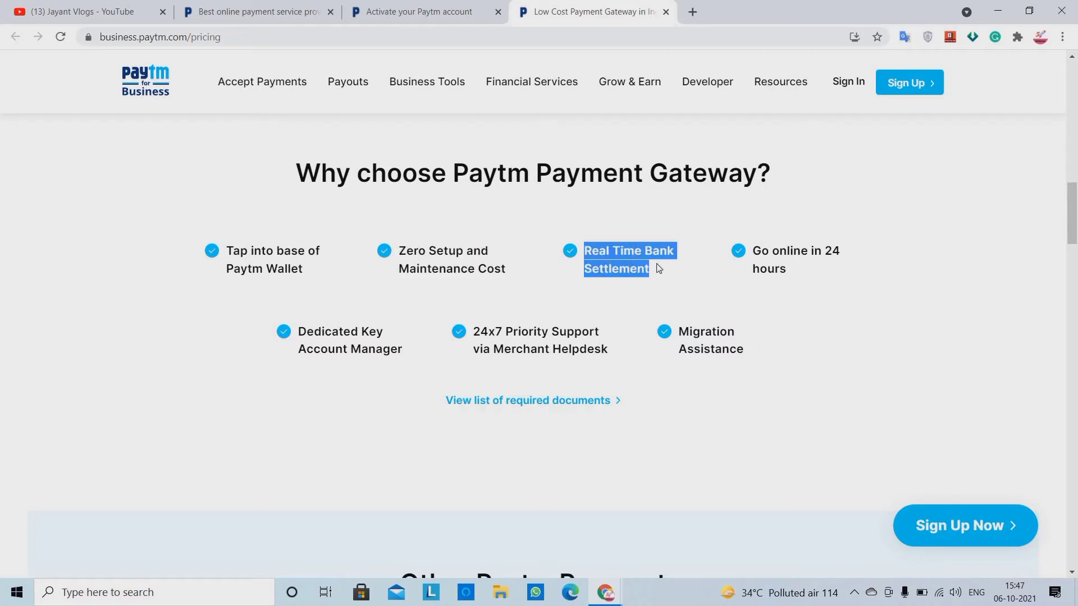
mouse_move(790, 274)
mouse_down()
mouse_move(749, 240)
mouse_move(789, 267)
mouse_up()
click(790, 268)
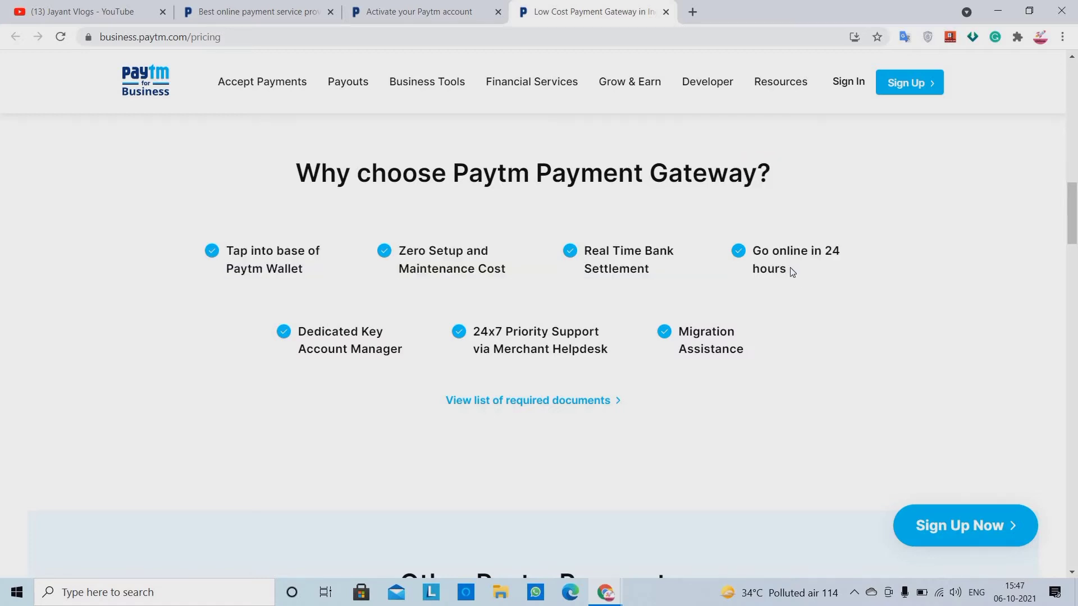
triple_click(790, 270)
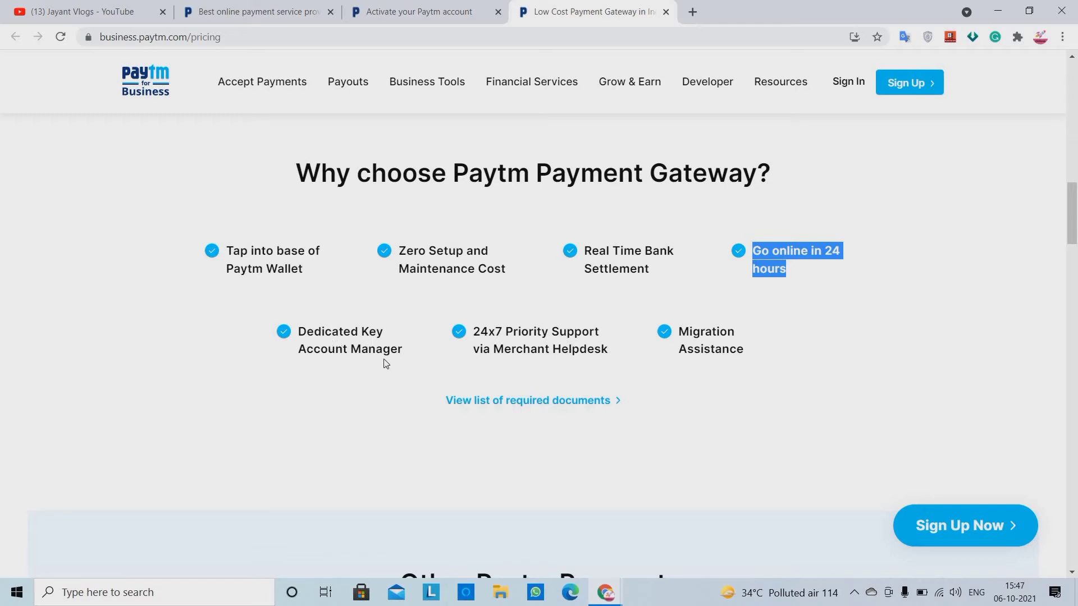
drag(437, 363, 289, 336)
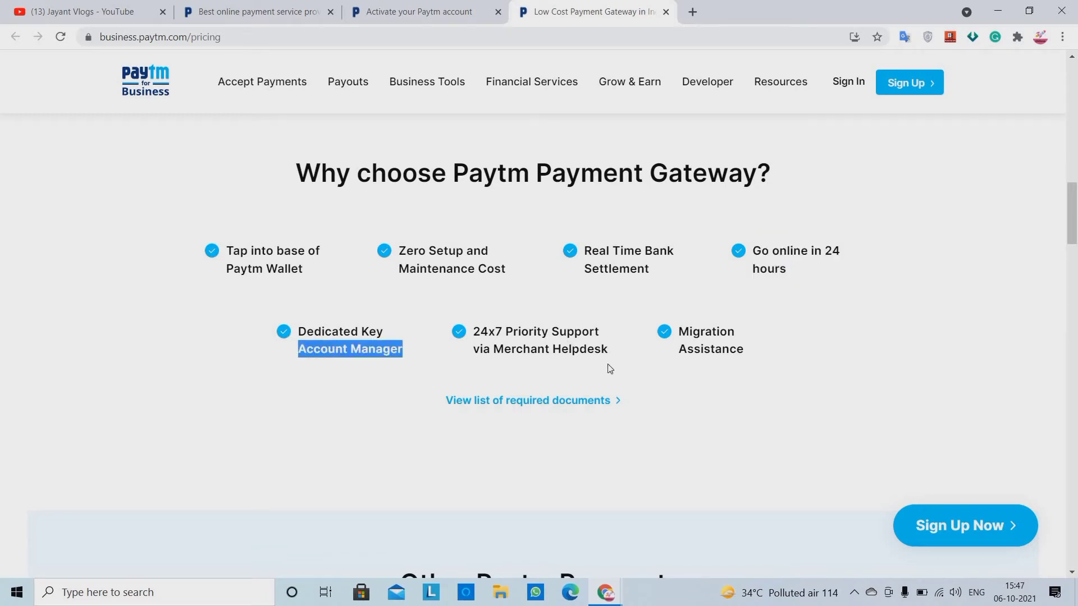
click(630, 366)
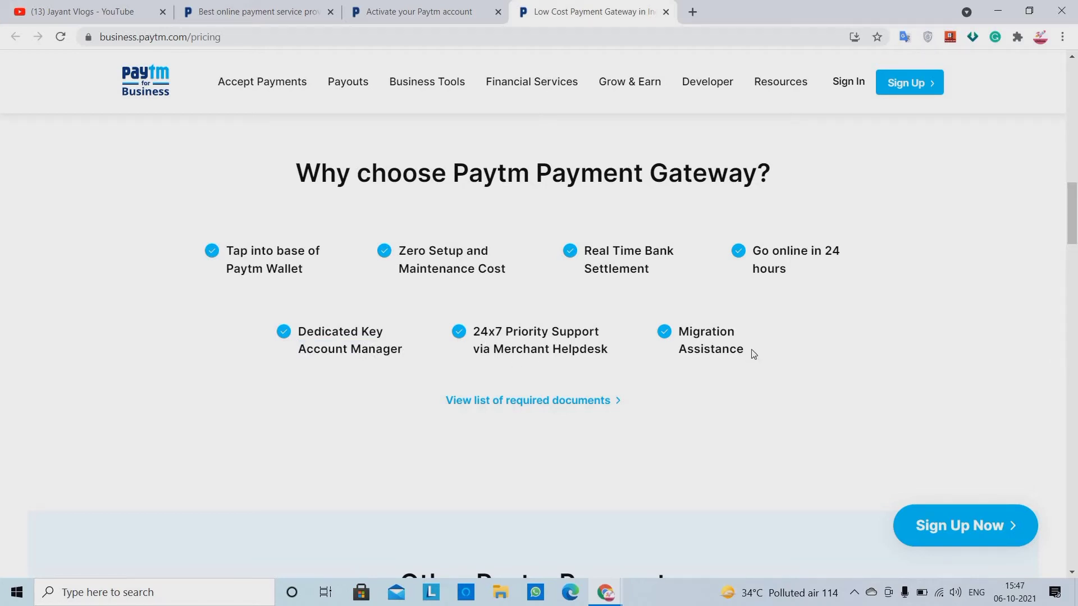
Close the pricing page and return to the beginning of the dashboard's account activation page.
drag(1077, 274, 1077, 33)
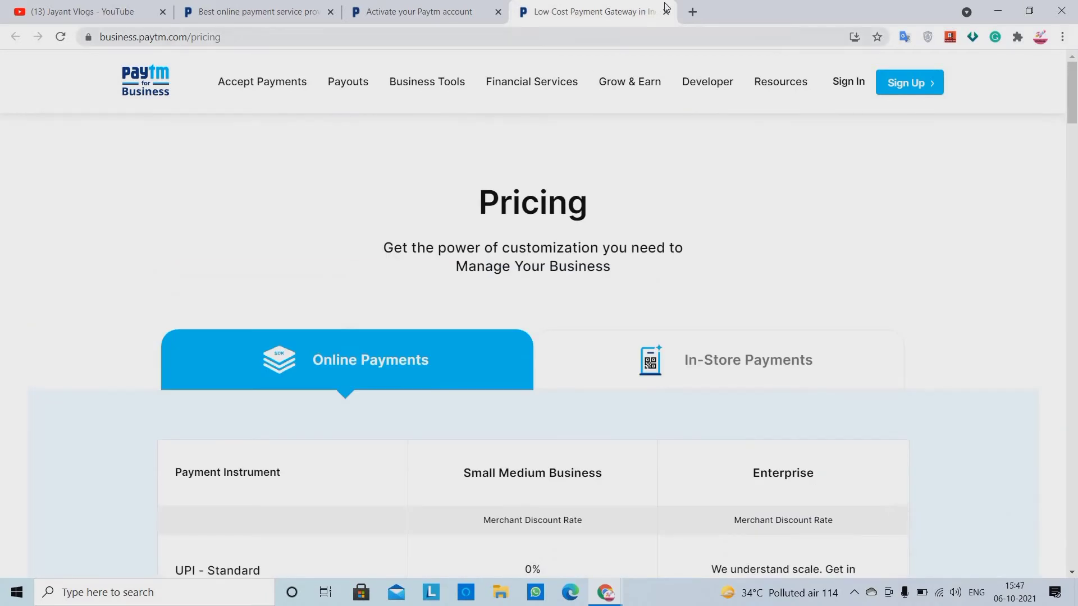
click(666, 12)
scroll(406, 348, up, 1)
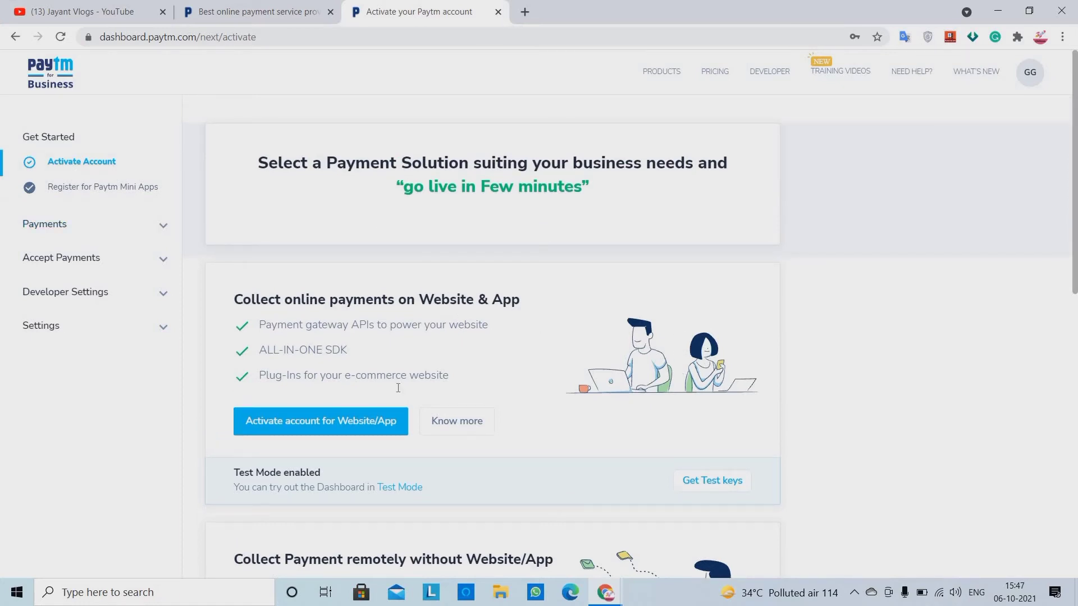
Review the payment solutions offered for account activation, from website and app payments to remote, shop and Mini App options.
scroll(837, 209, down, 2)
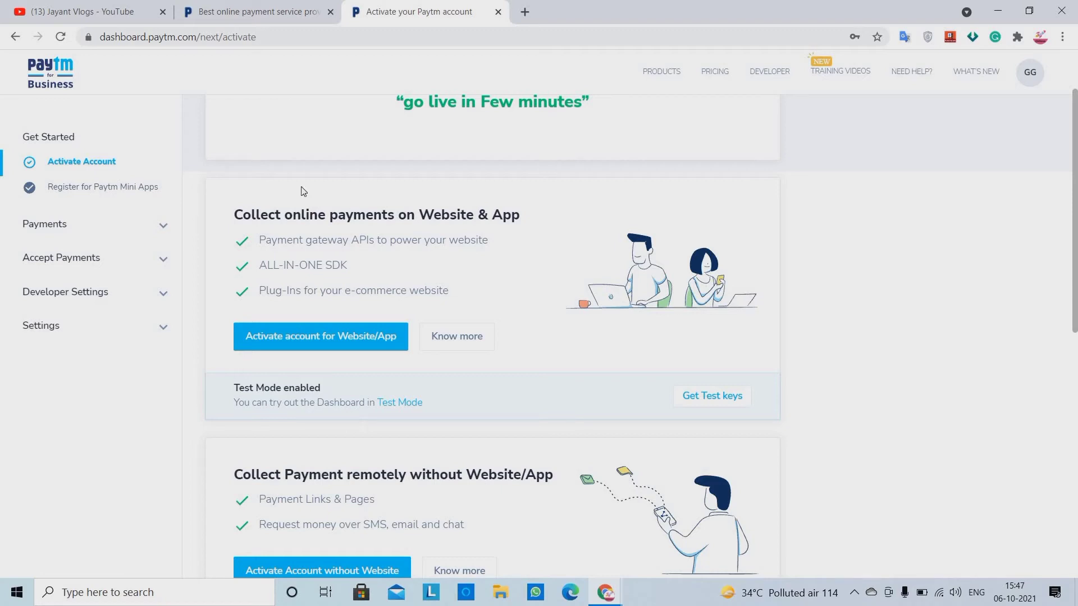
scroll(378, 241, down, 3)
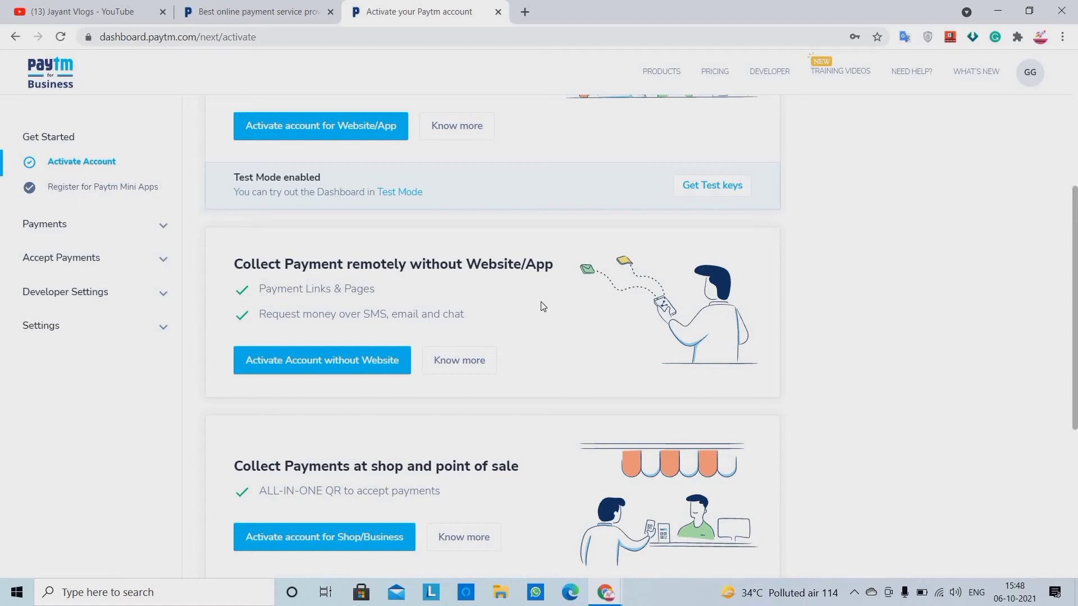
scroll(519, 316, down, 5)
scroll(517, 315, up, 3)
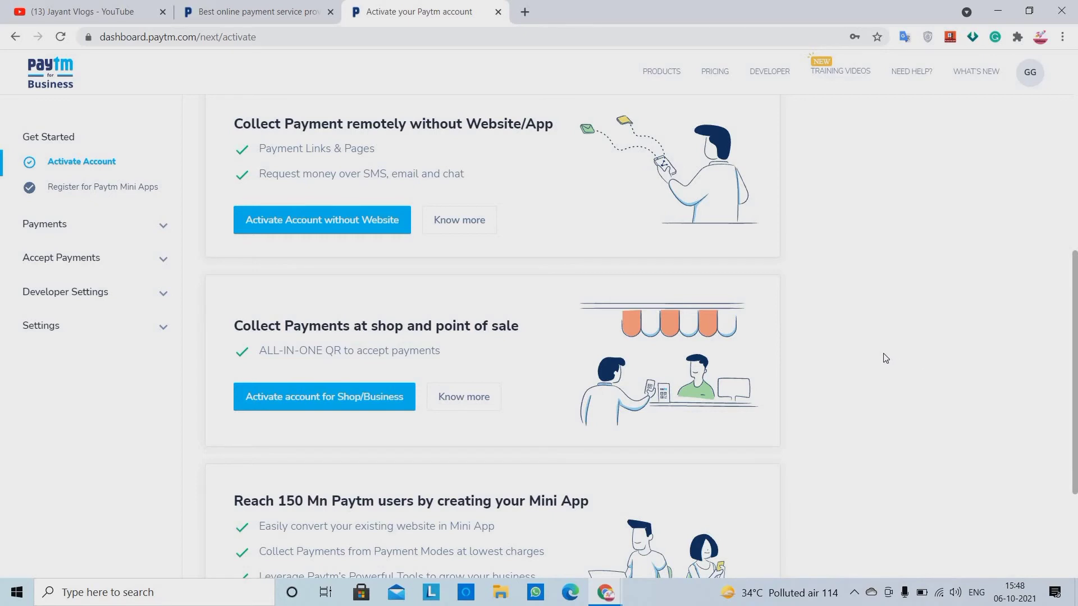
scroll(564, 404, down, 3)
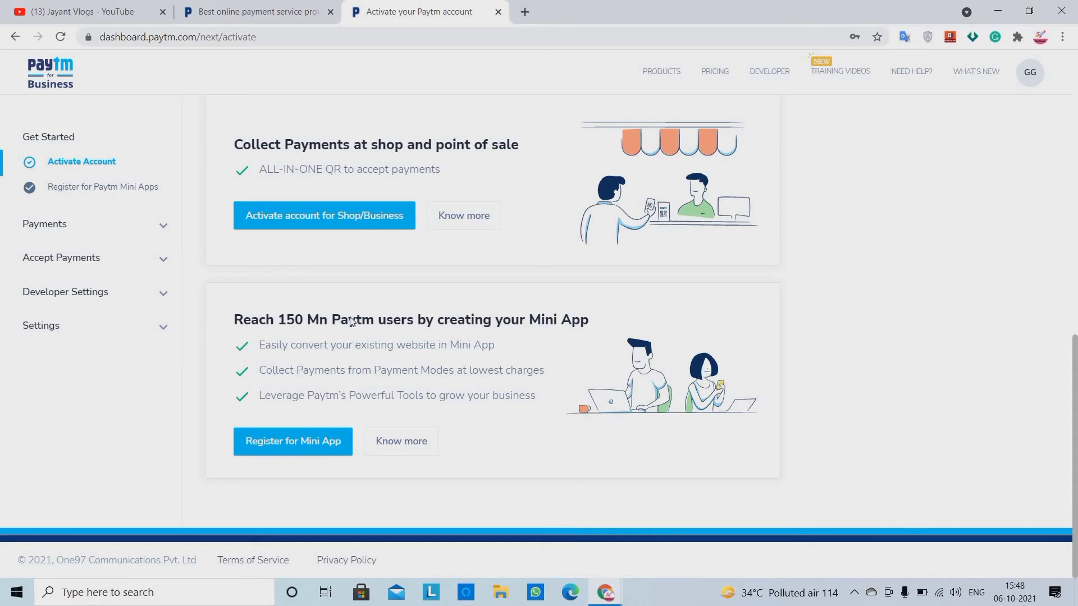
drag(233, 322, 564, 364)
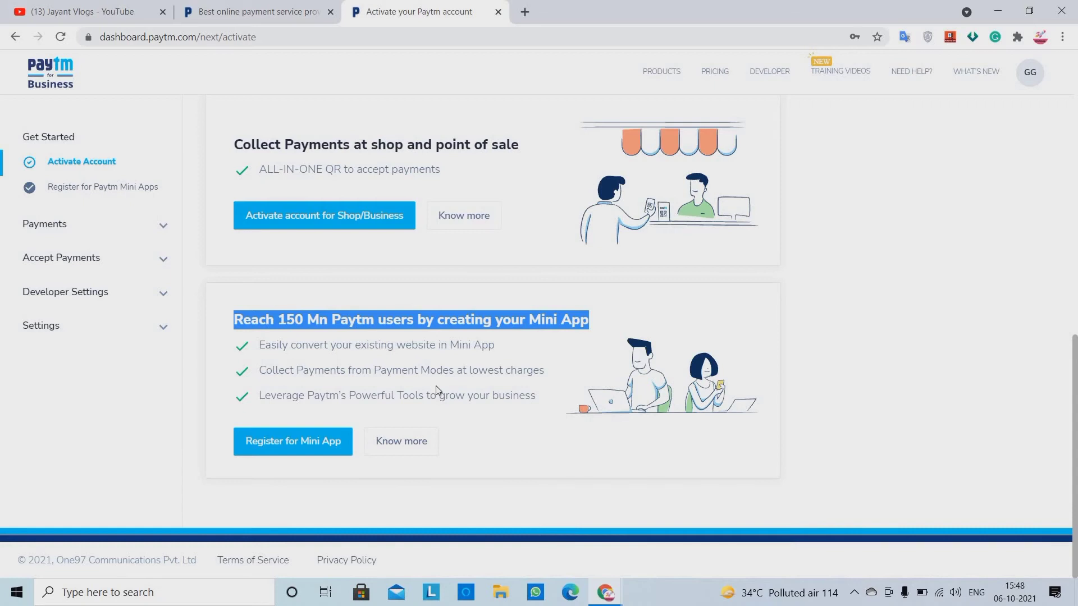
scroll(435, 385, up, 10)
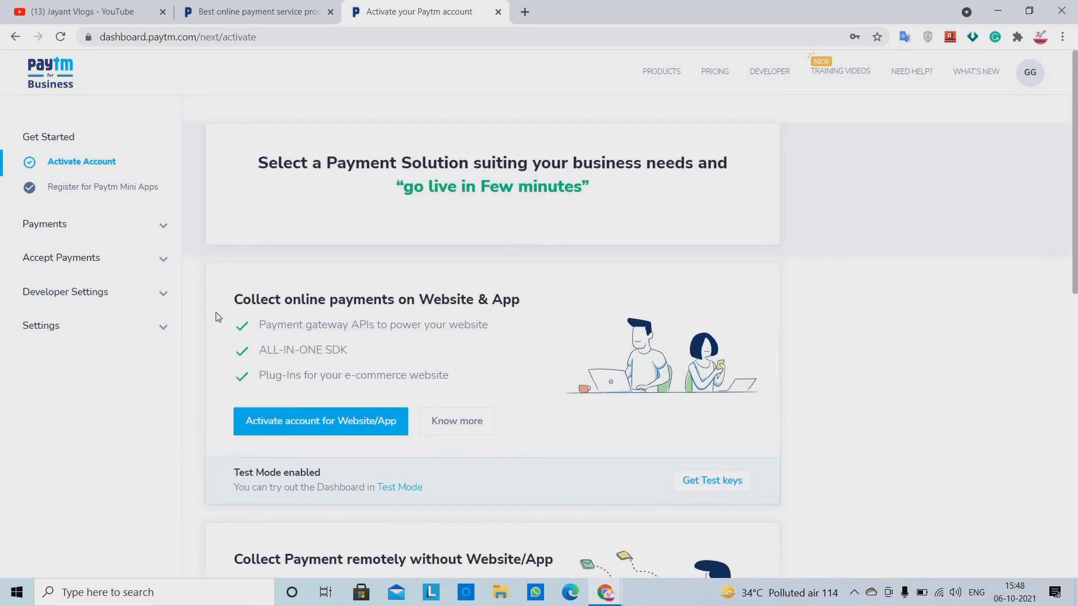
Open the further information on collecting online payments and start activating the account for Website/App.
drag(221, 311, 575, 312)
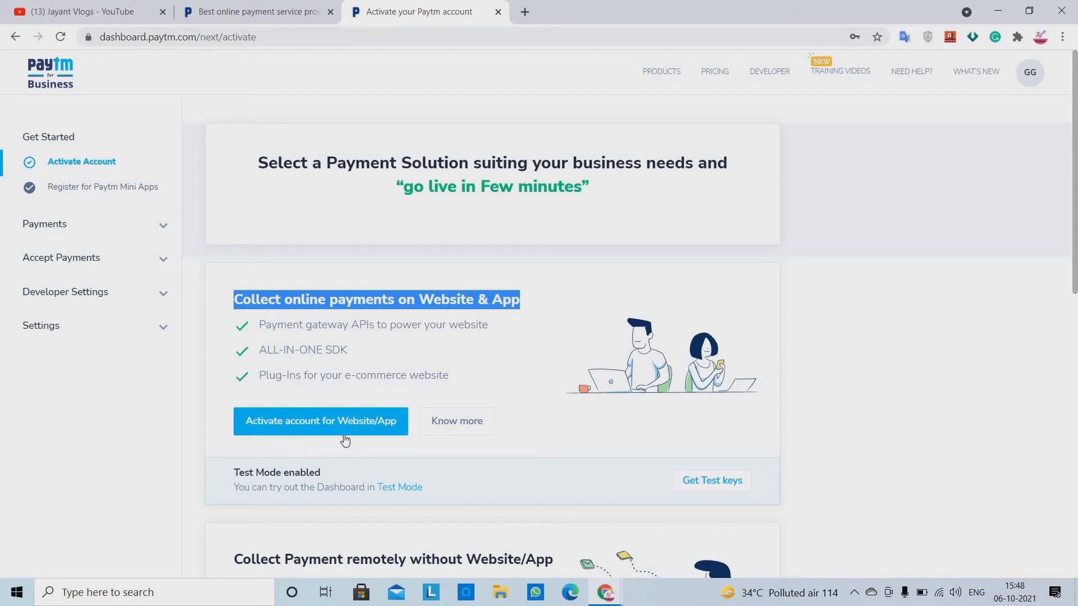
click(451, 420)
key(ctrl+shift+Tab)
click(337, 421)
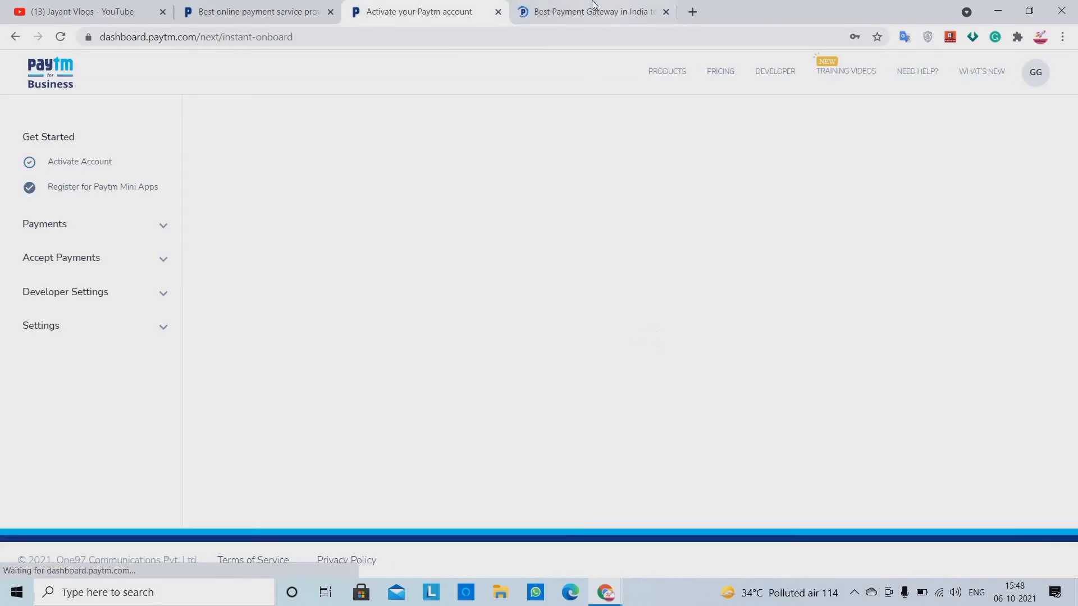
Look over the payment gateway overview page and return to the account activation form.
key(ctrl+Tab)
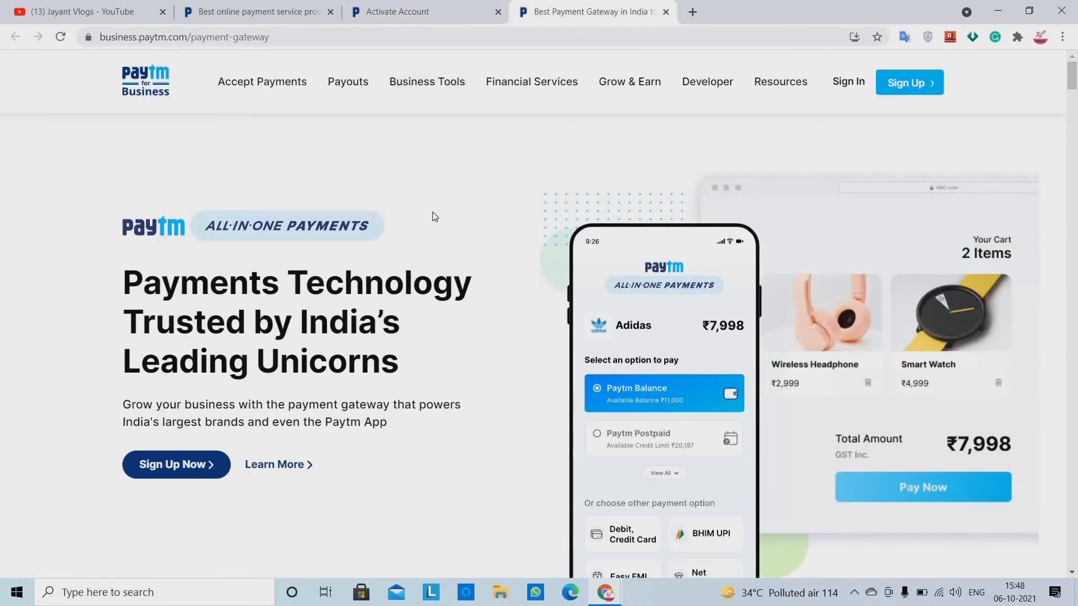
scroll(434, 218, down, 15)
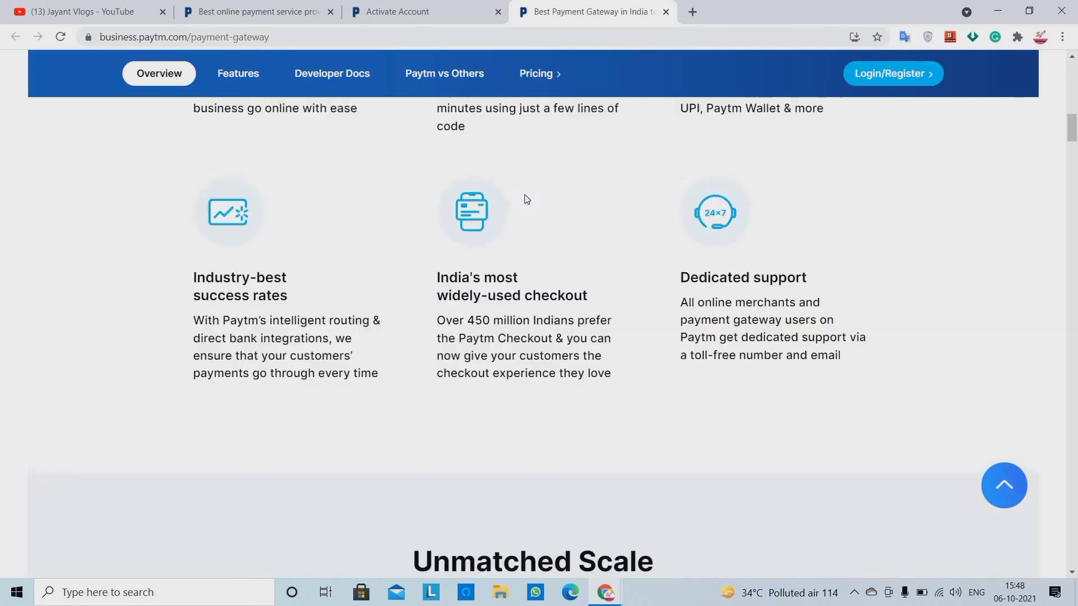
scroll(527, 200, up, 15)
click(425, 7)
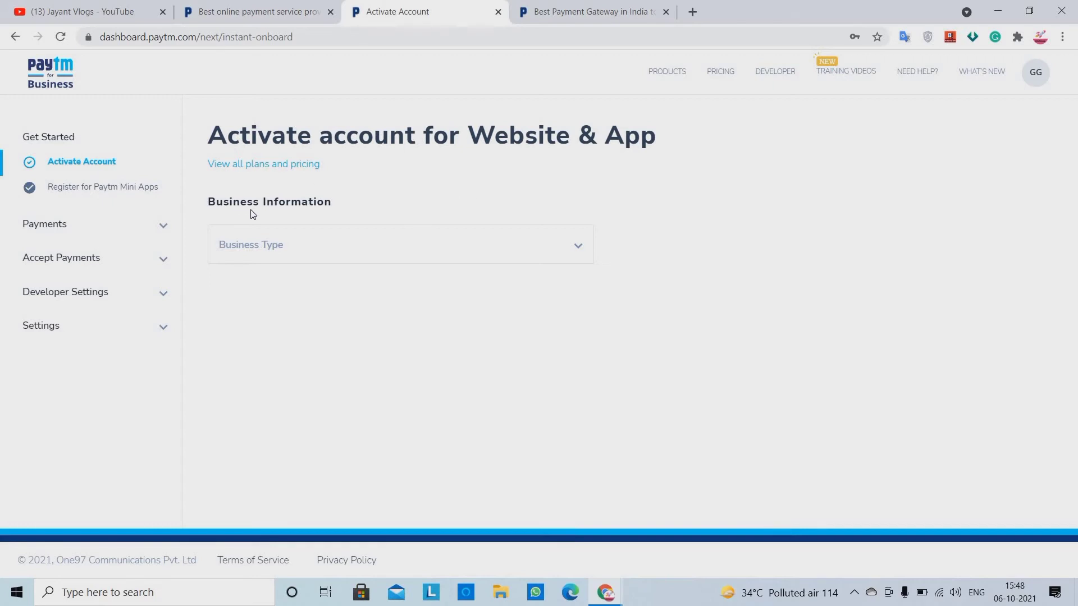
Set the business type to Unregistered and the business category to Retail and Shopping.
click(282, 245)
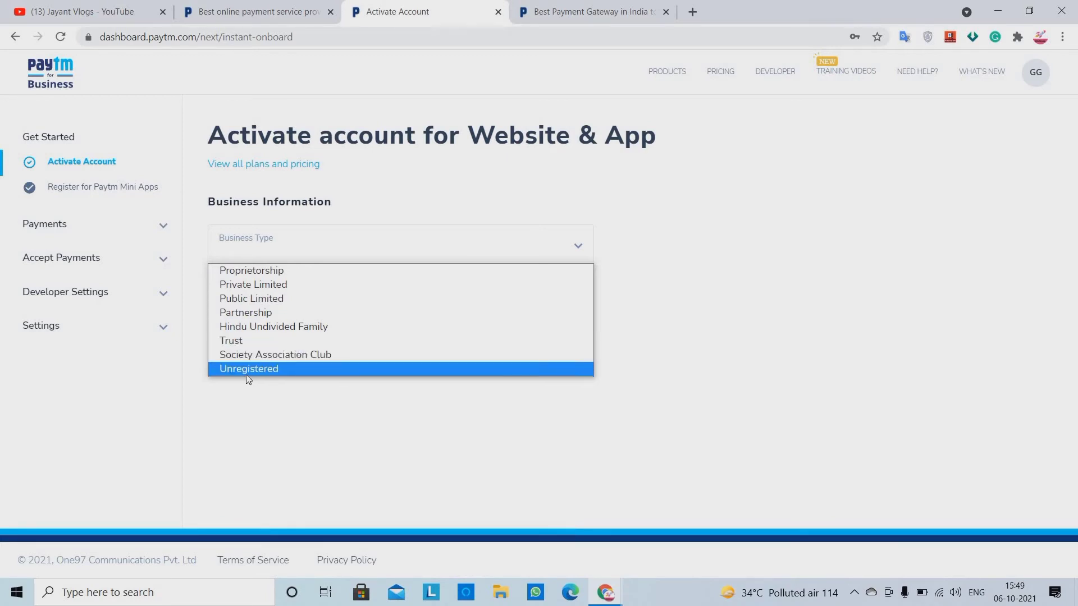
click(266, 368)
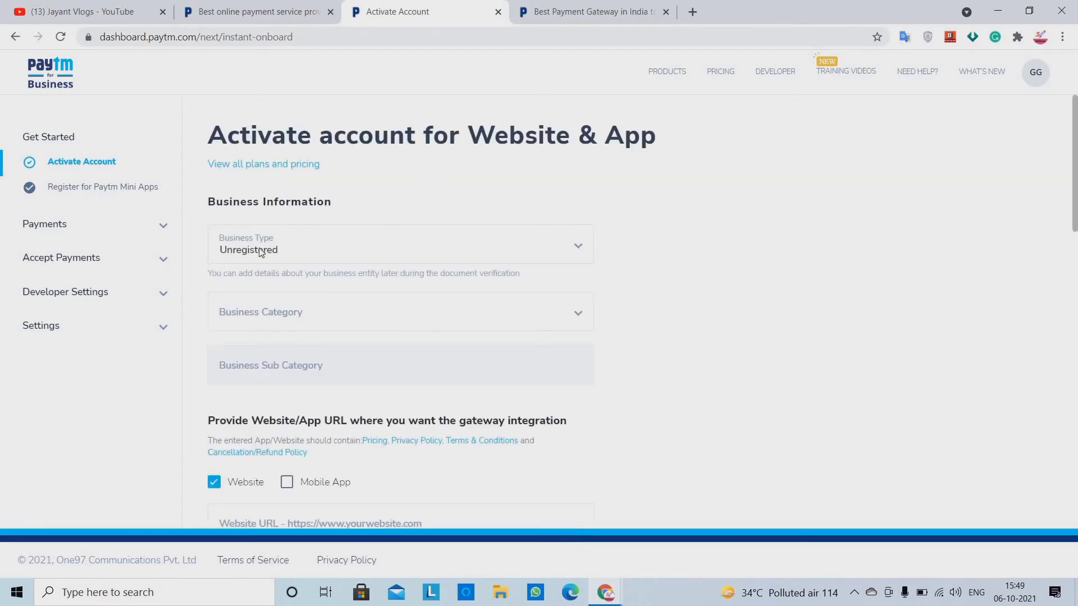
scroll(674, 227, down, 2)
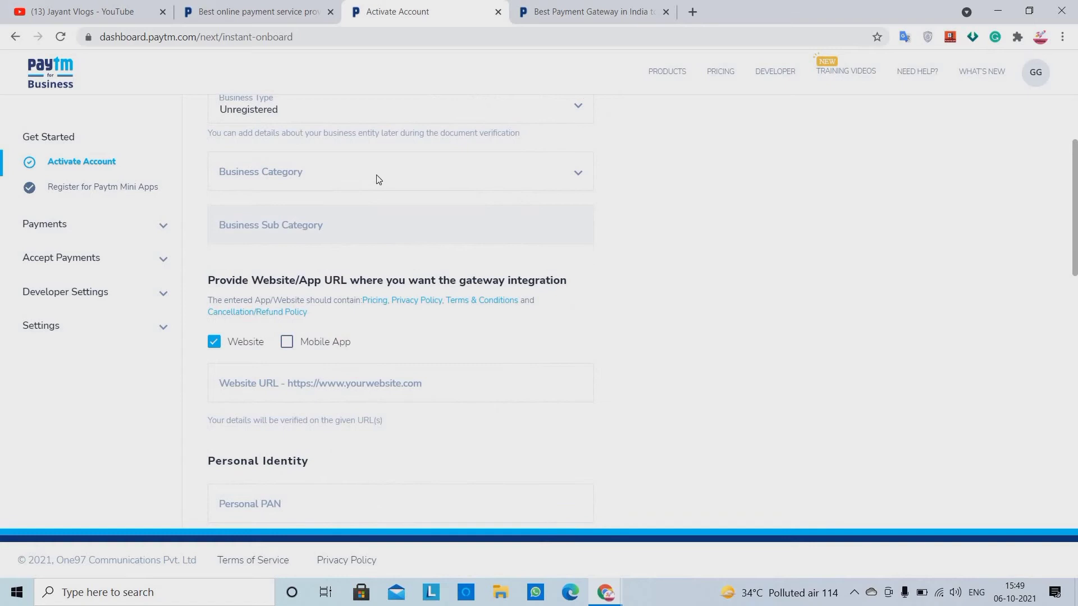
click(380, 178)
scroll(349, 256, down, 3)
scroll(283, 453, down, 1)
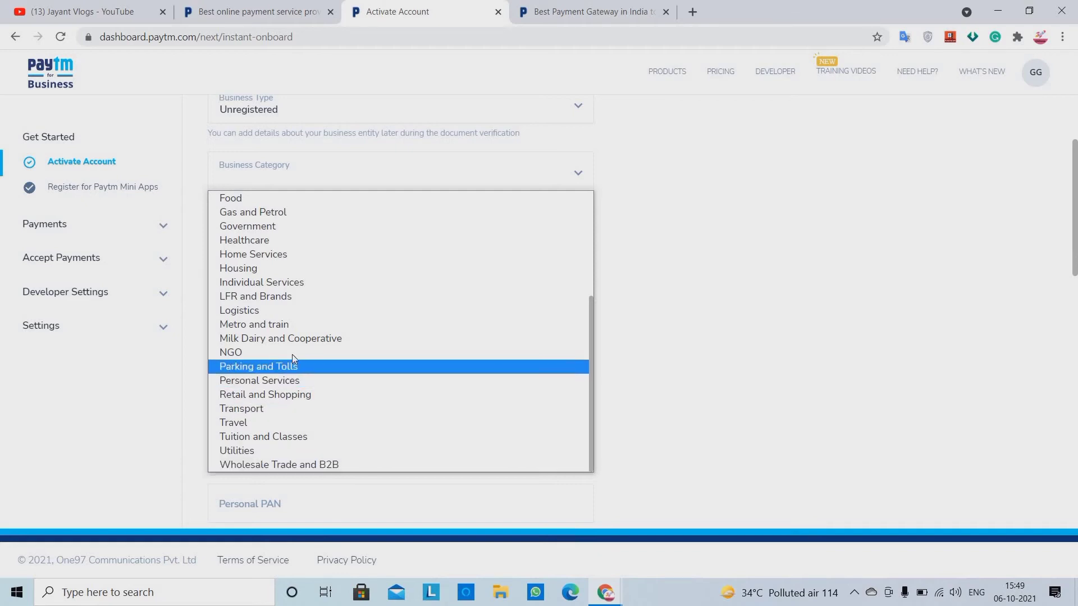
scroll(291, 342, up, 3)
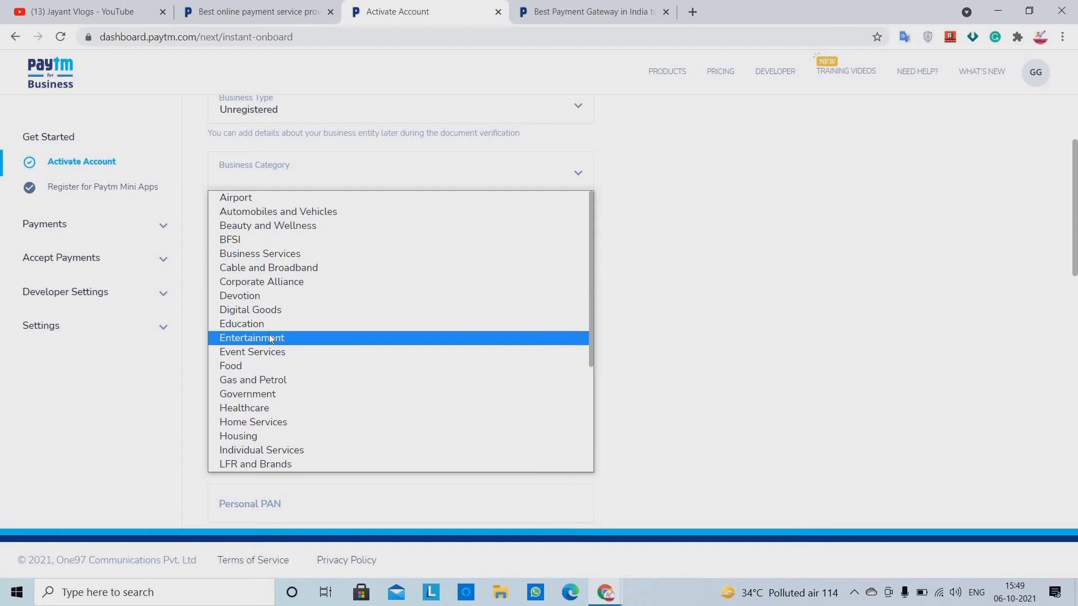
scroll(270, 334, down, 3)
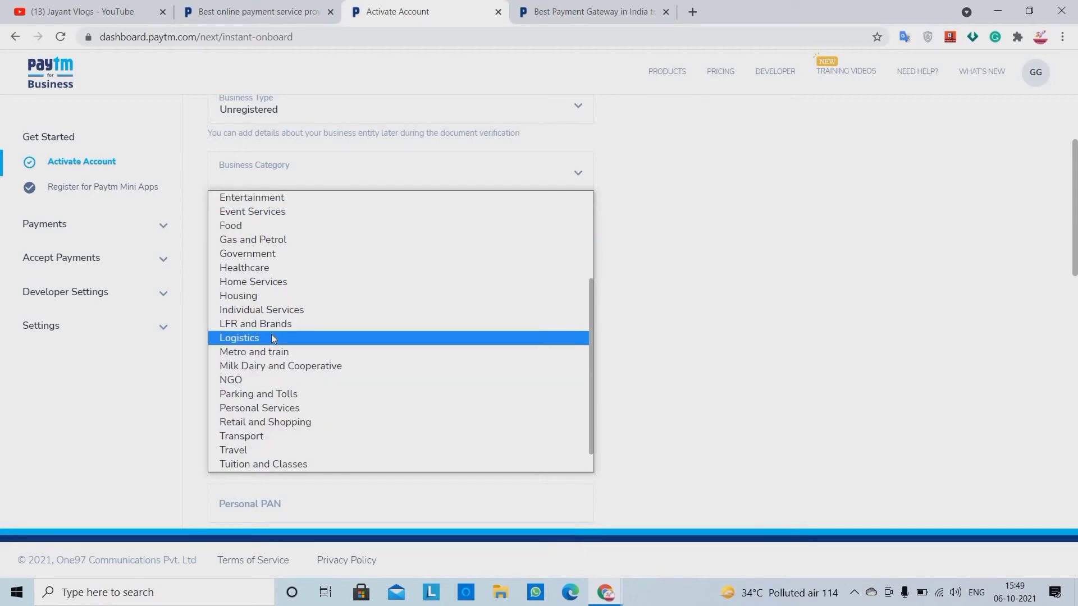
scroll(279, 341, down, 1)
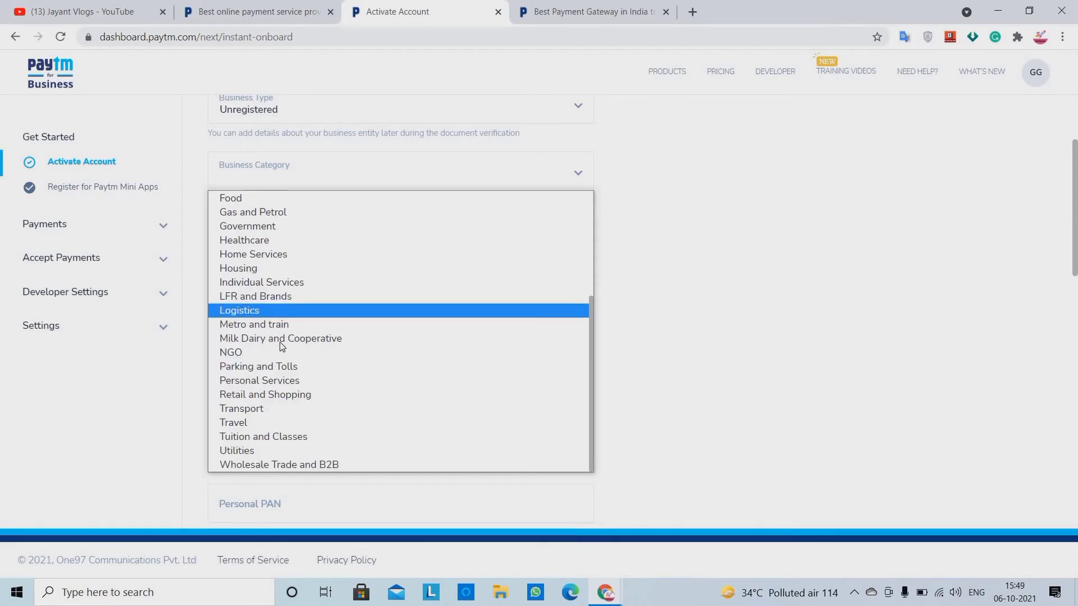
click(280, 395)
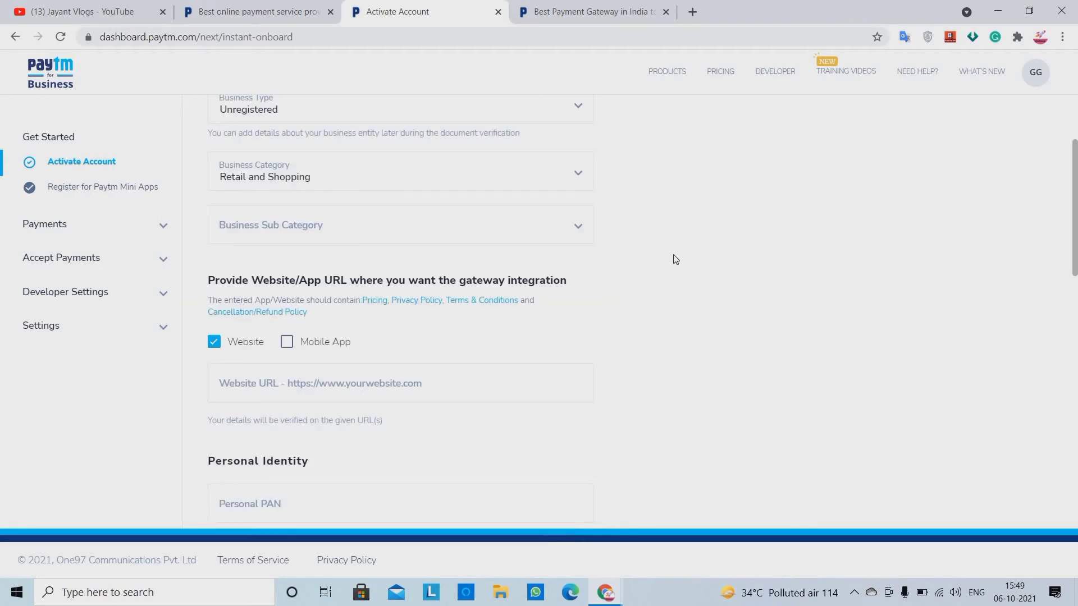
Look through the business sub categories and choose Apparel.
click(276, 229)
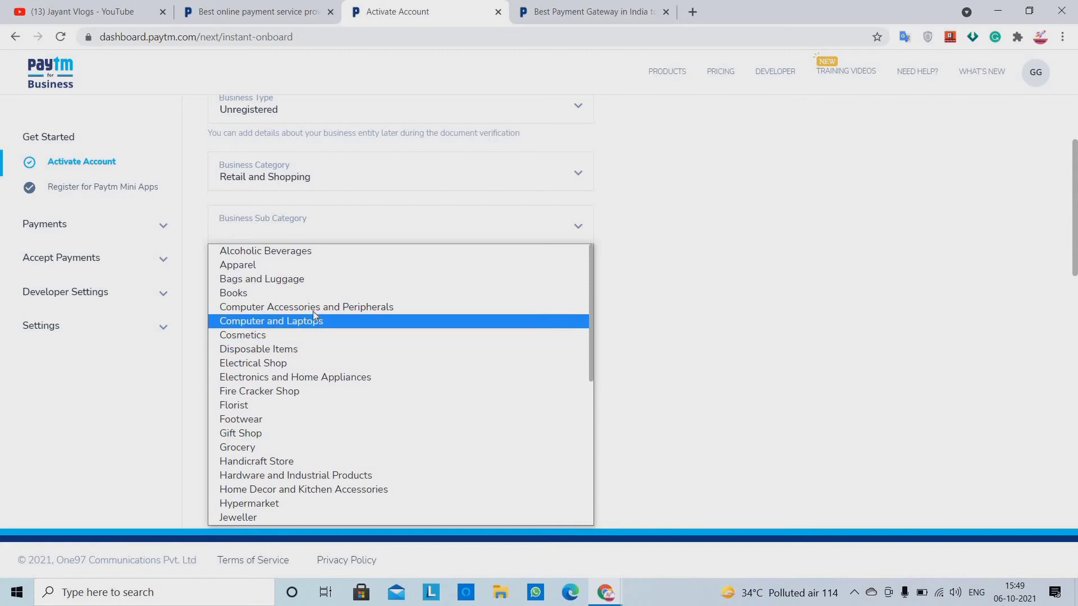
scroll(313, 311, down, 5)
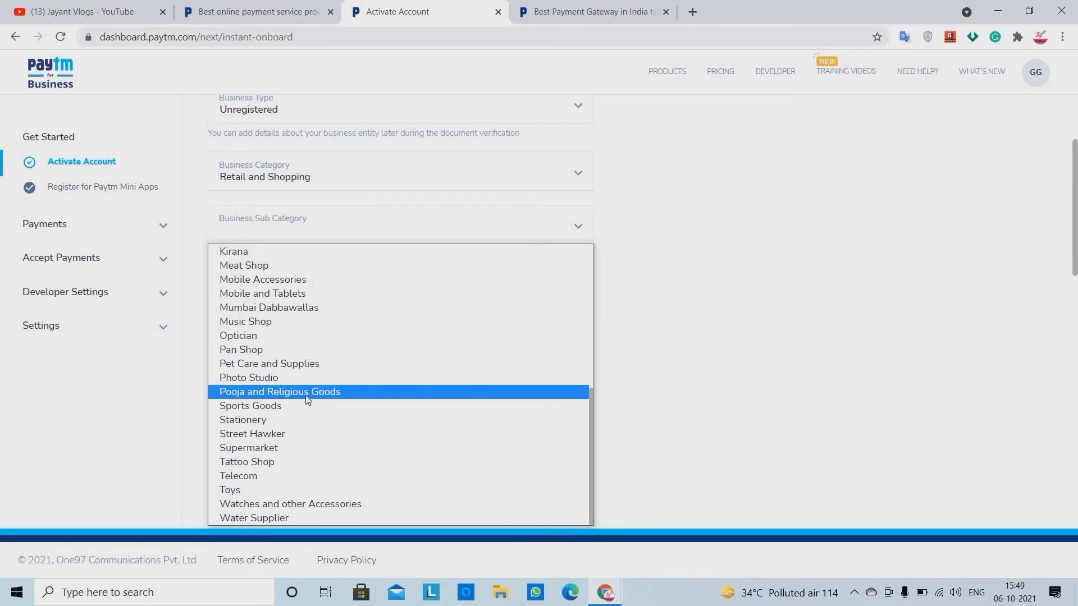
scroll(307, 400, up, 5)
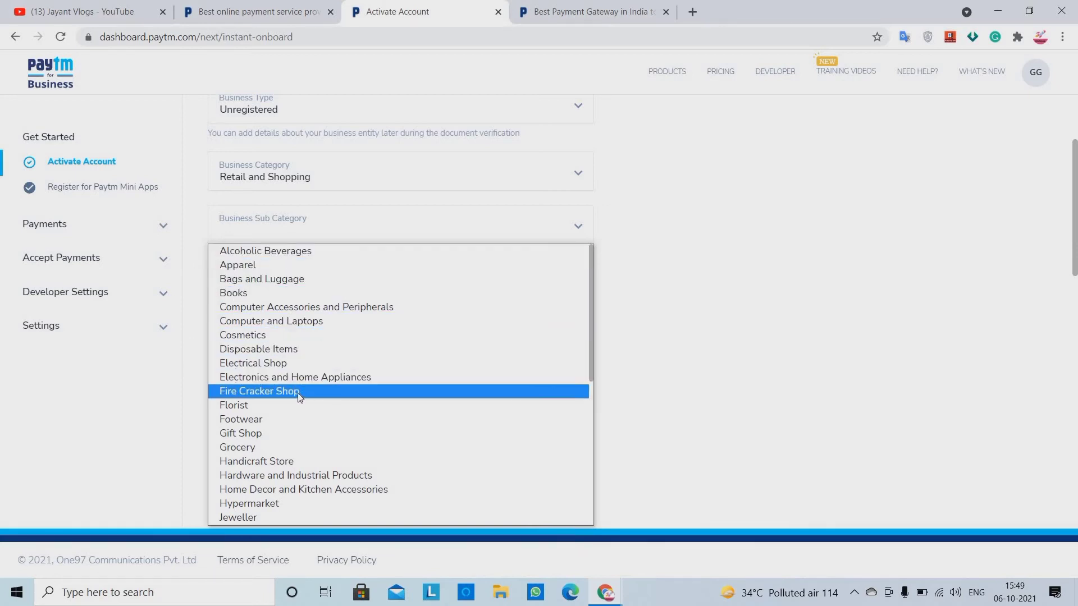
scroll(301, 394, down, 3)
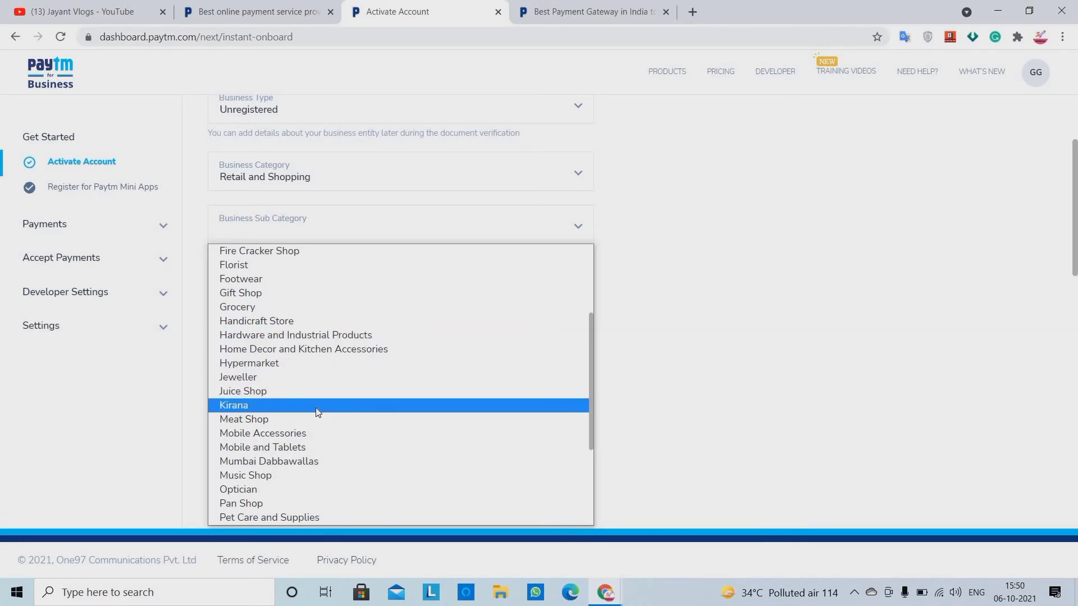
scroll(311, 387, down, 3)
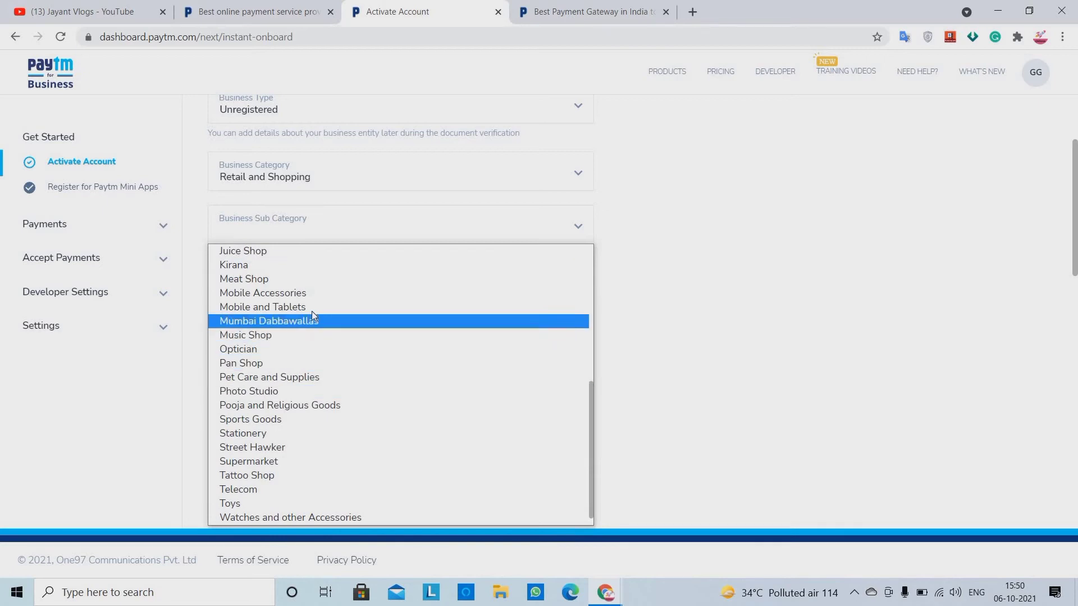
scroll(317, 315, down, 1)
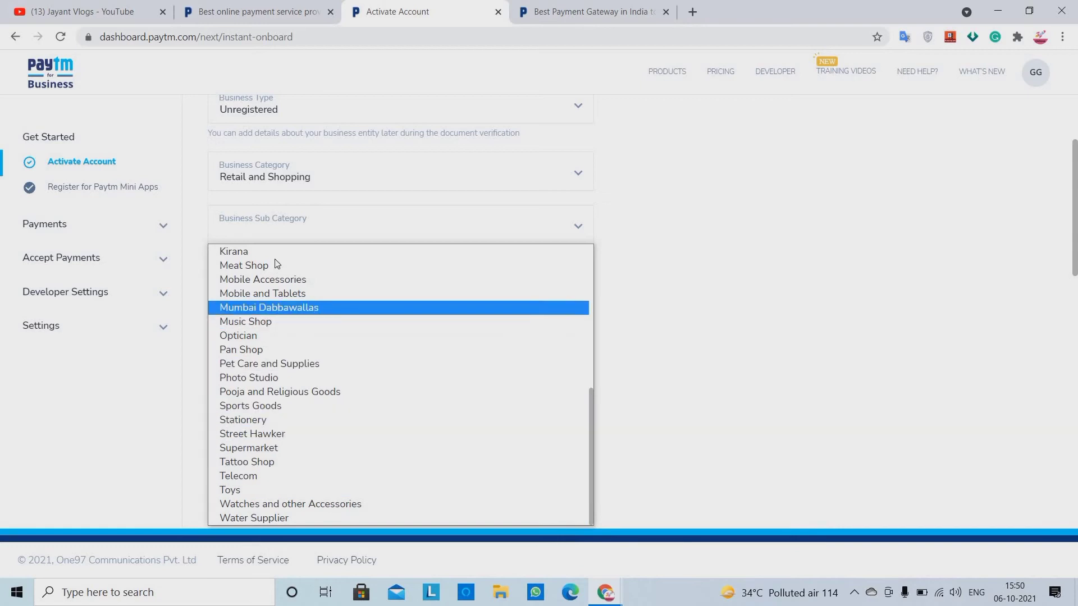
scroll(311, 321, up, 5)
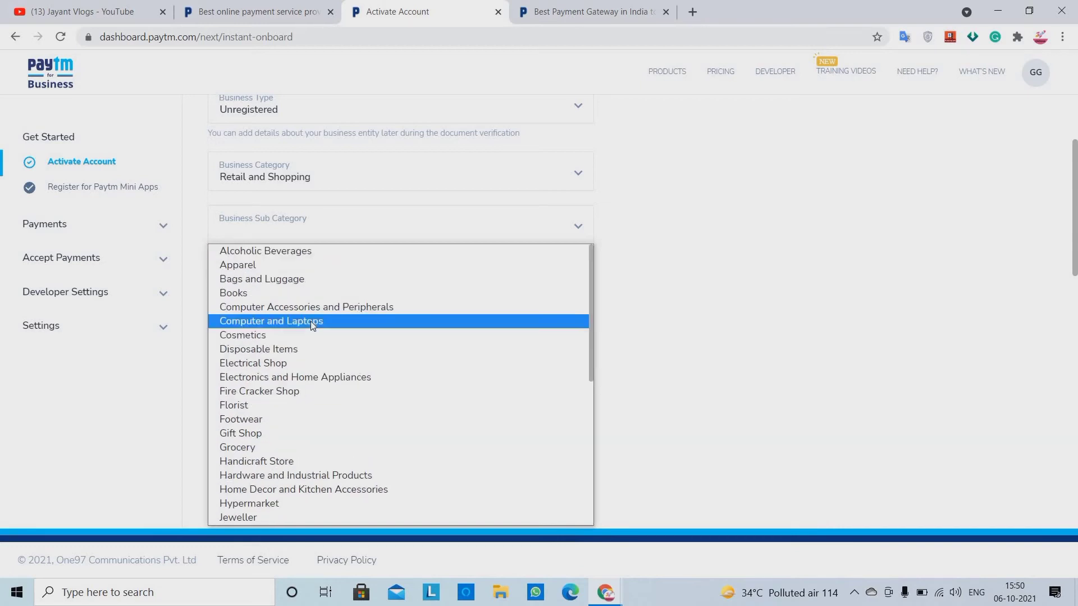
click(311, 265)
scroll(683, 320, down, 1)
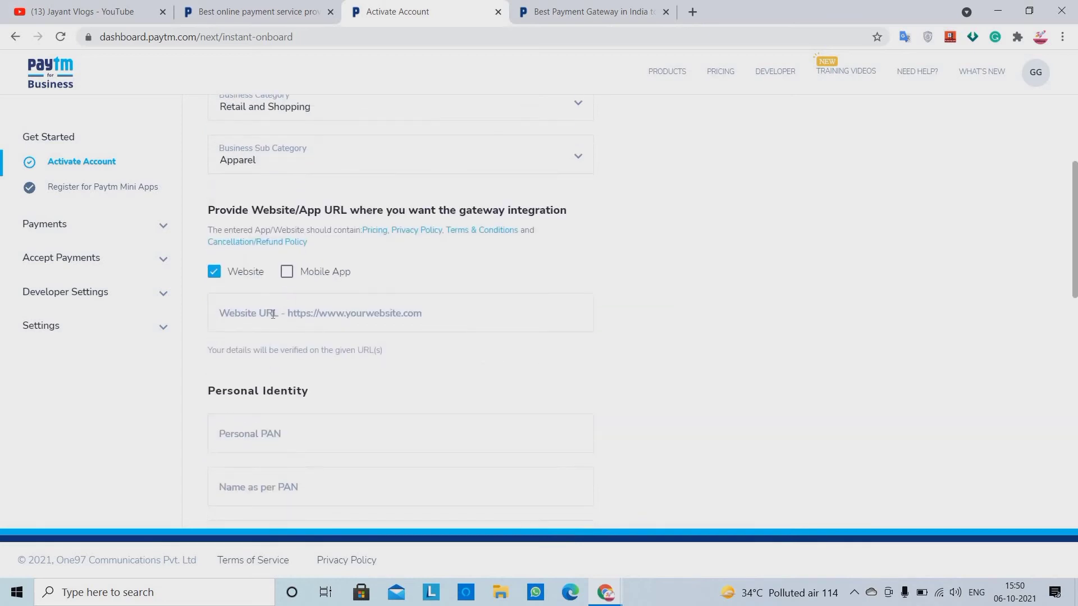
text(ht)
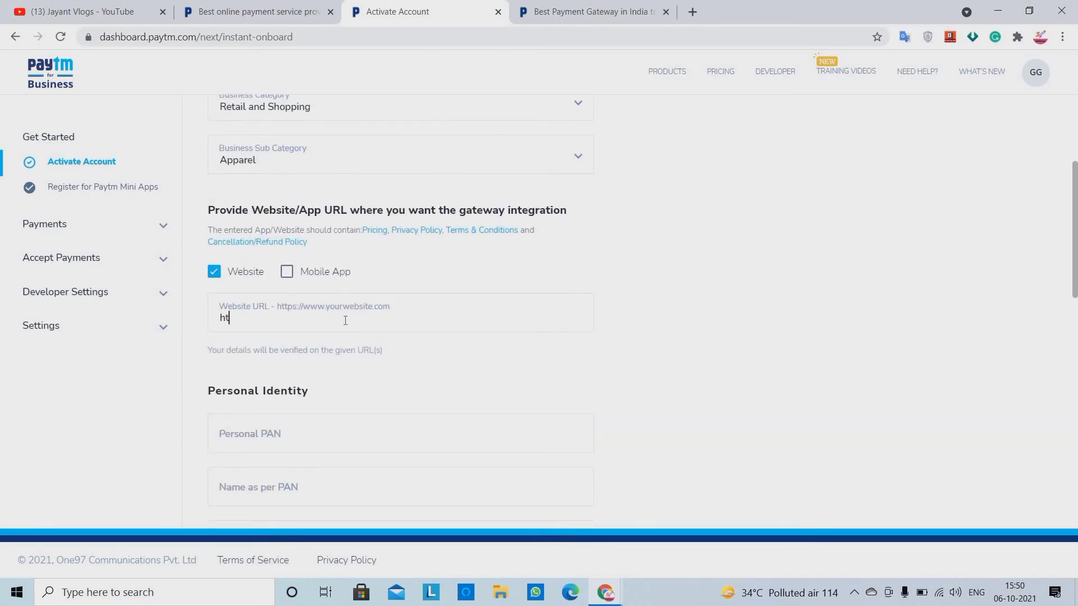
text(tps://)
Look through the remaining identity and bank account fields, and change the business type to Proprietorship.
scroll(471, 357, down, 1)
scroll(568, 301, down, 9)
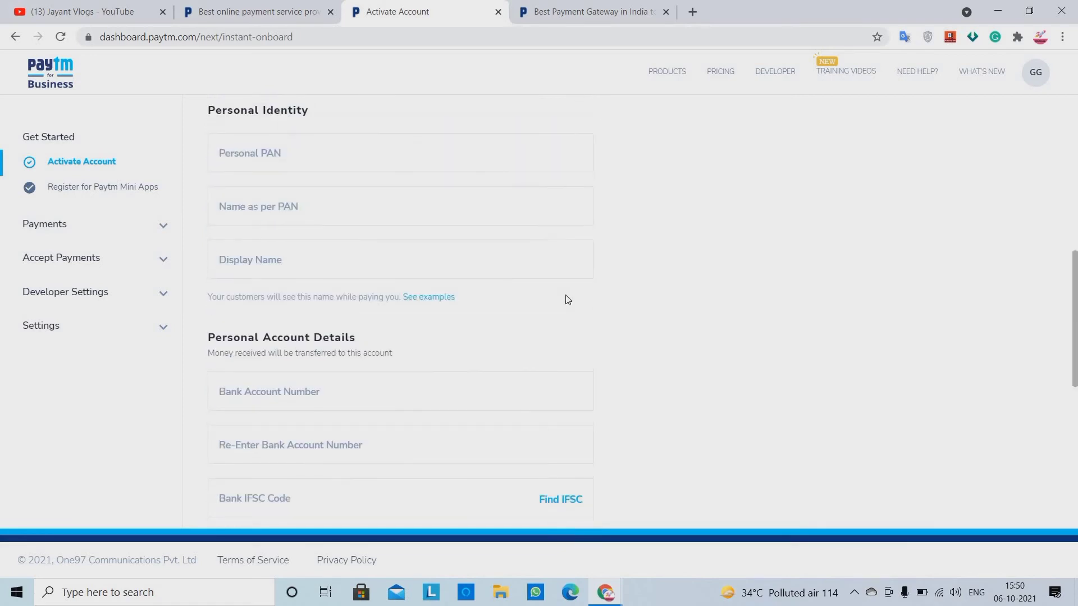
scroll(618, 300, down, 4)
scroll(632, 302, up, 12)
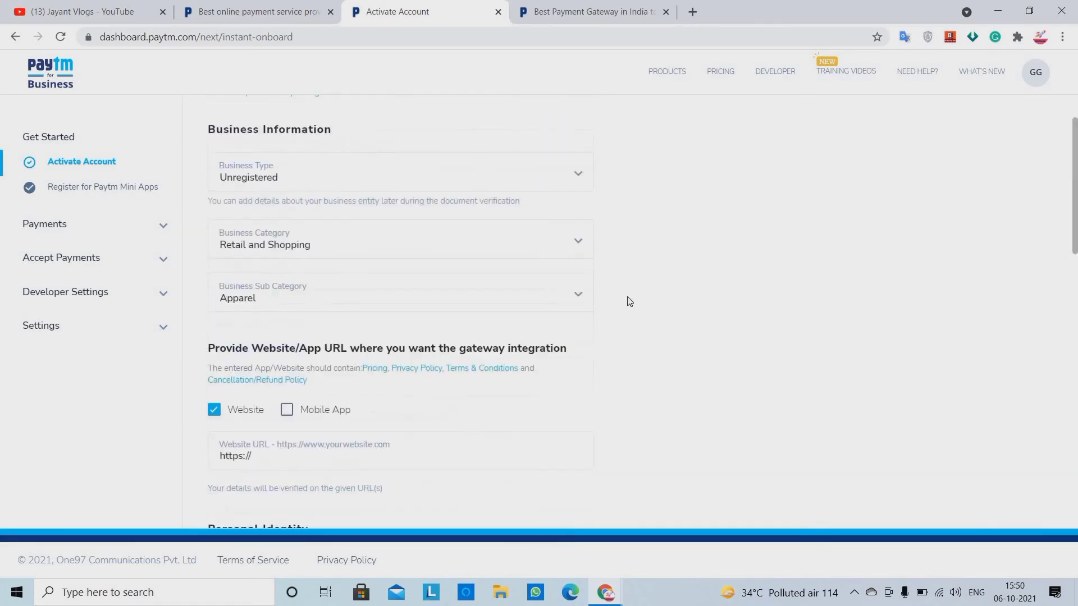
click(346, 234)
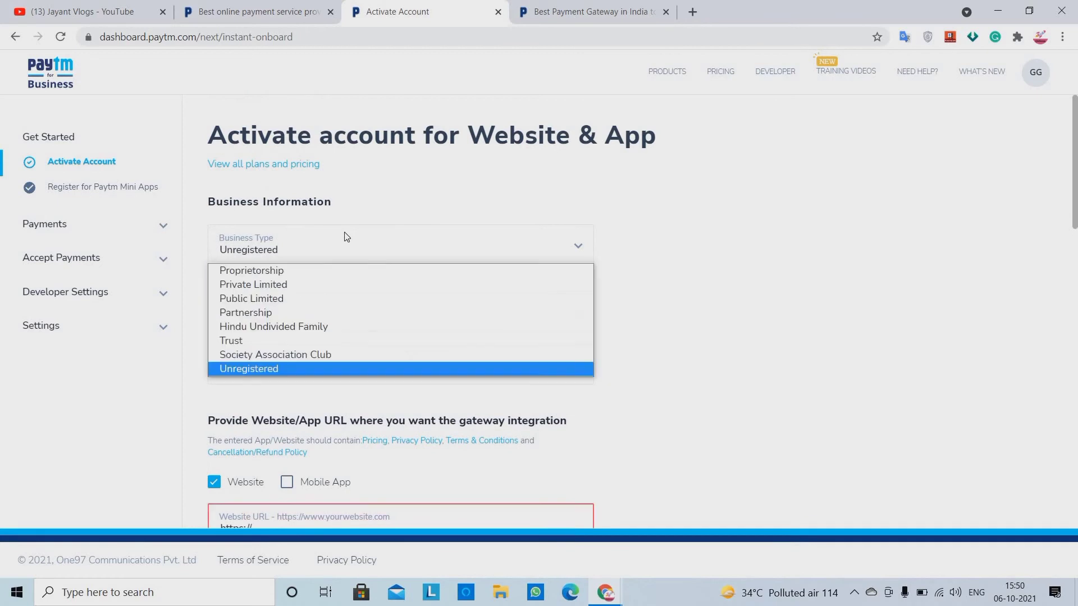
click(310, 270)
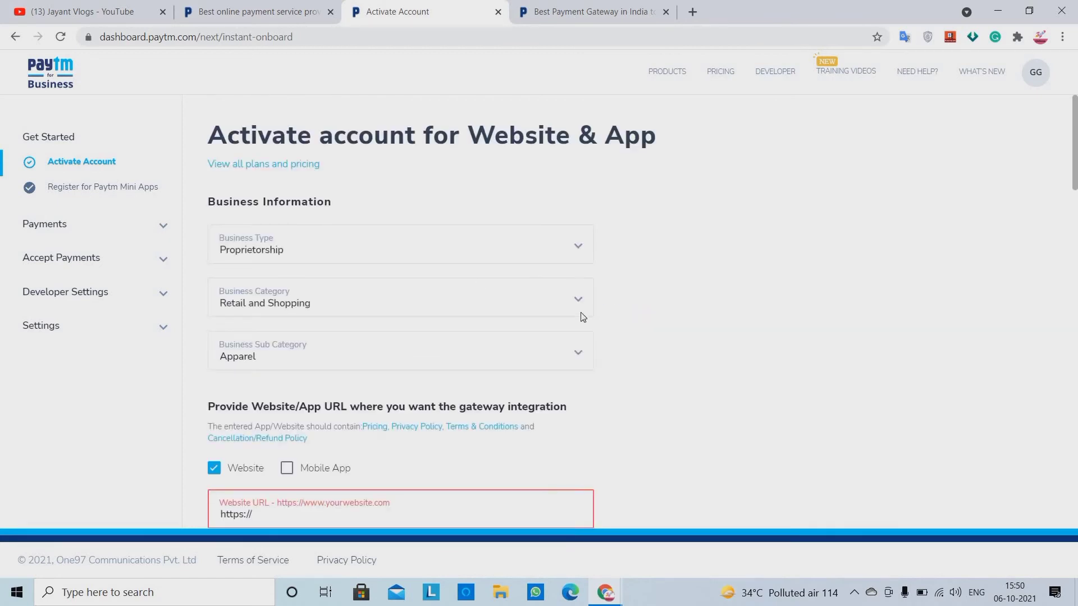
scroll(752, 293, down, 1)
scroll(752, 293, down, 2)
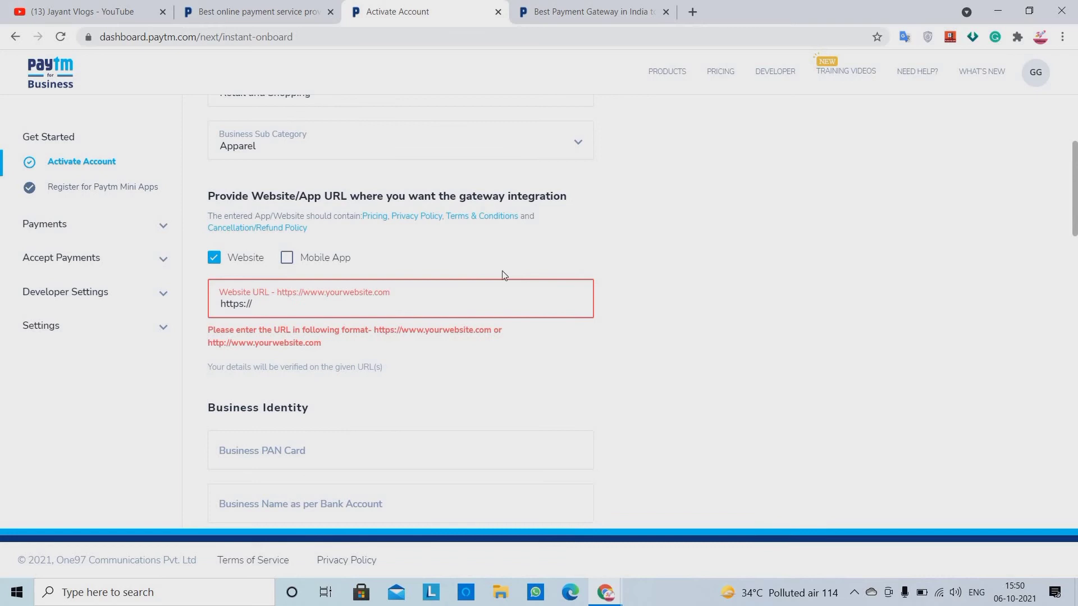
text(indisho.com)
click(613, 415)
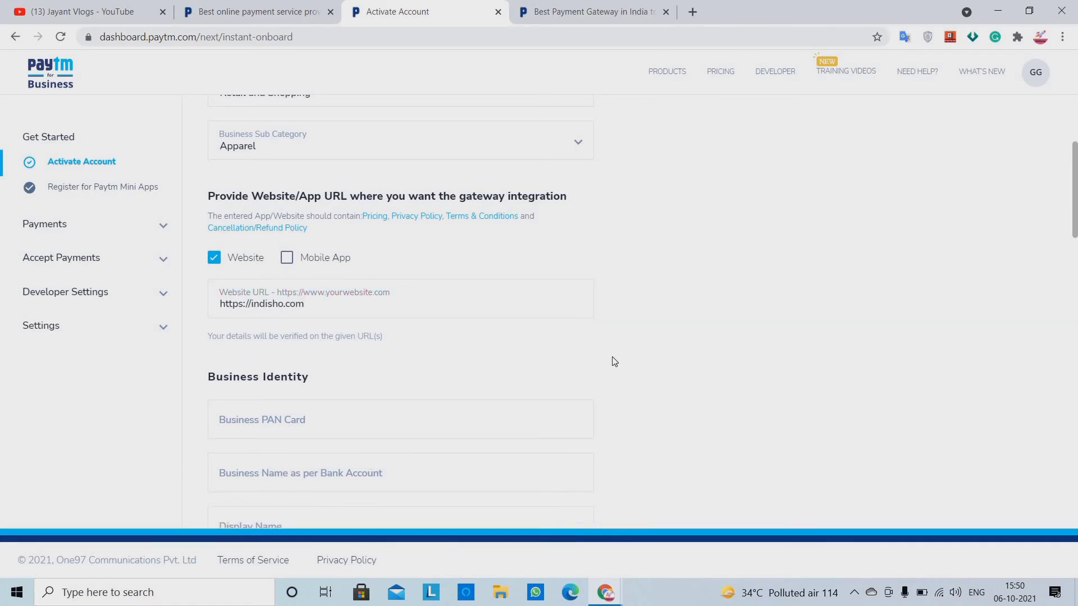
scroll(613, 361, down, 2)
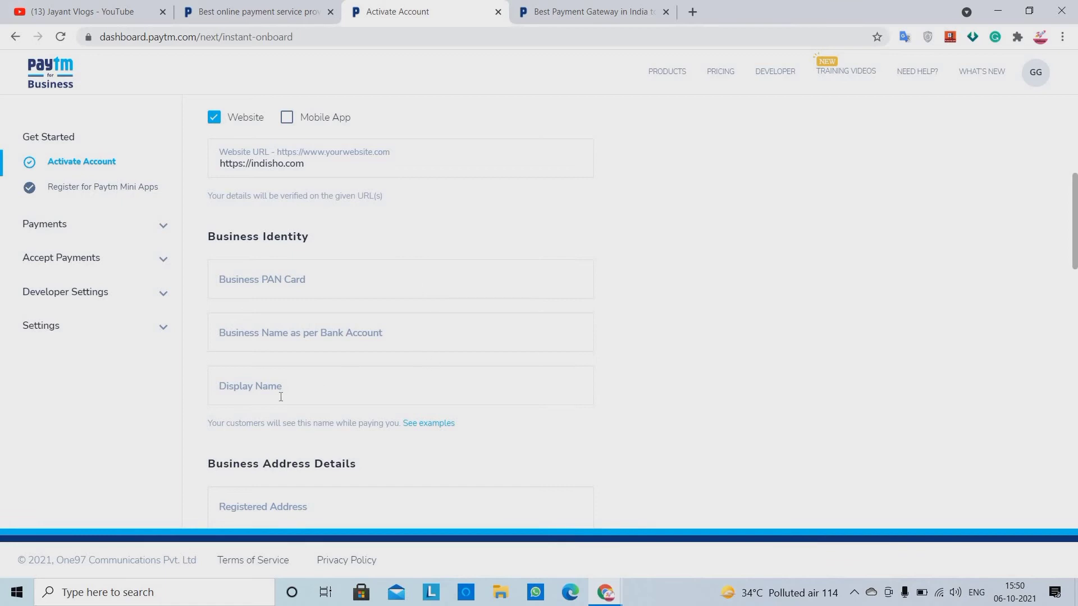
Look through the remaining address, bank account and primary contact fields, and return to the website URL and Business Identity sections.
scroll(651, 374, down, 2)
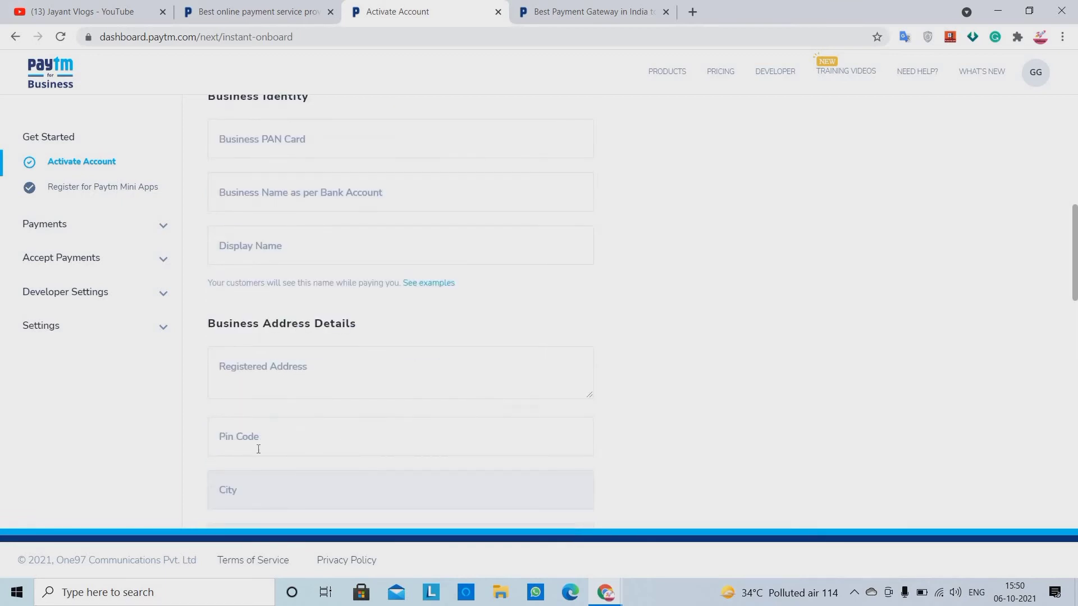
scroll(453, 472, down, 3)
scroll(303, 381, down, 5)
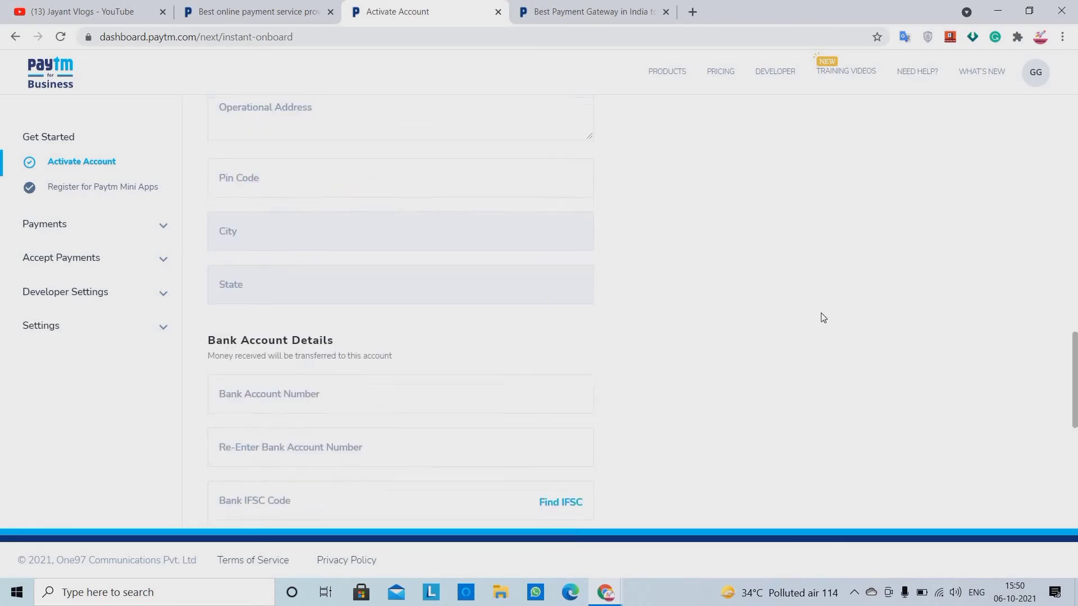
scroll(823, 318, down, 4)
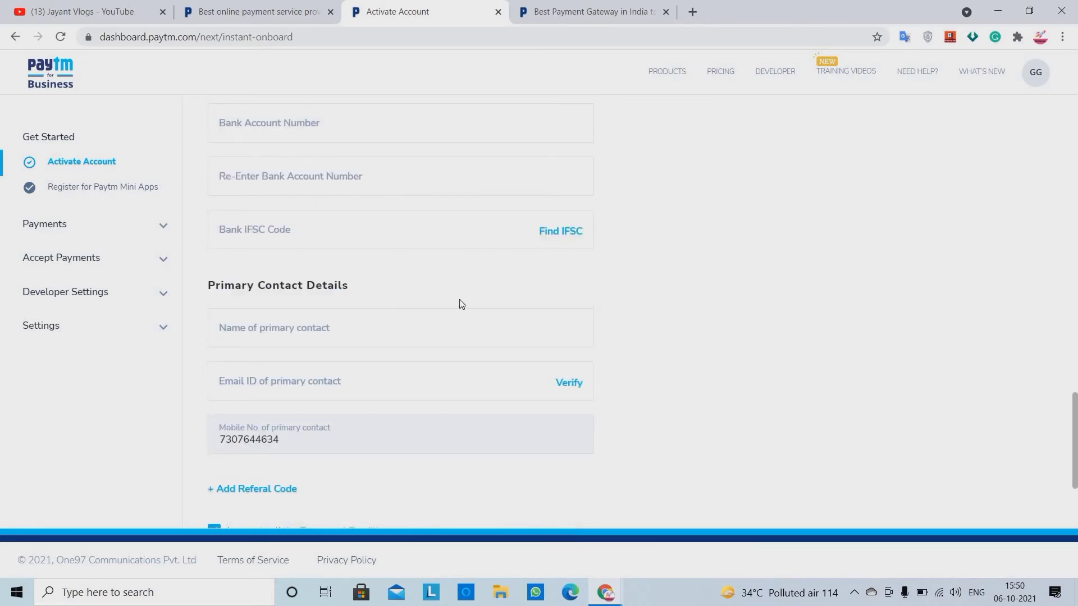
scroll(444, 306, down, 3)
scroll(420, 317, up, 4)
scroll(418, 316, up, 12)
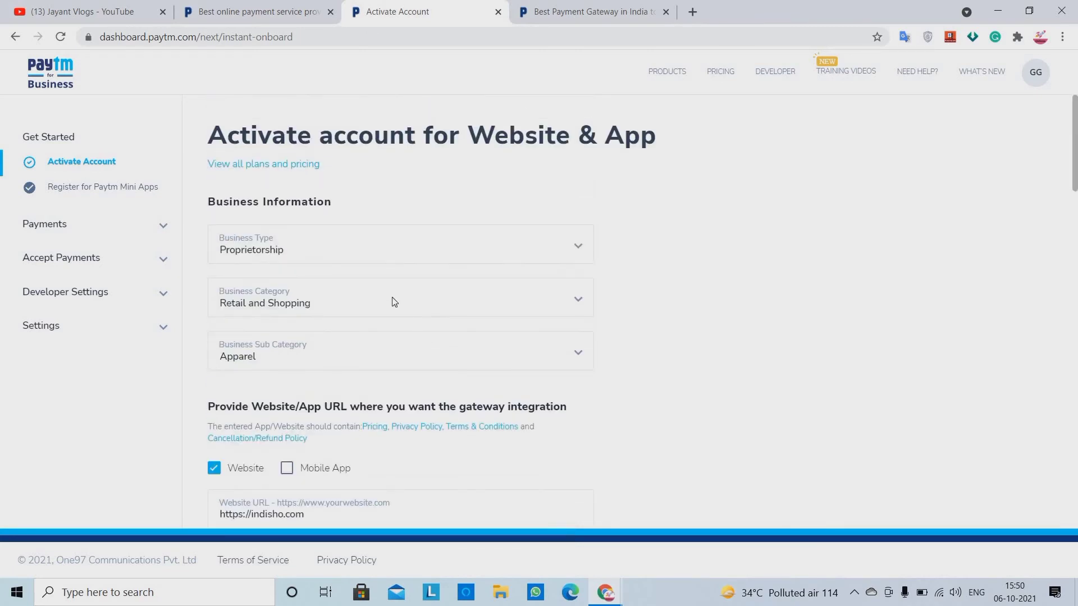
scroll(709, 317, down, 4)
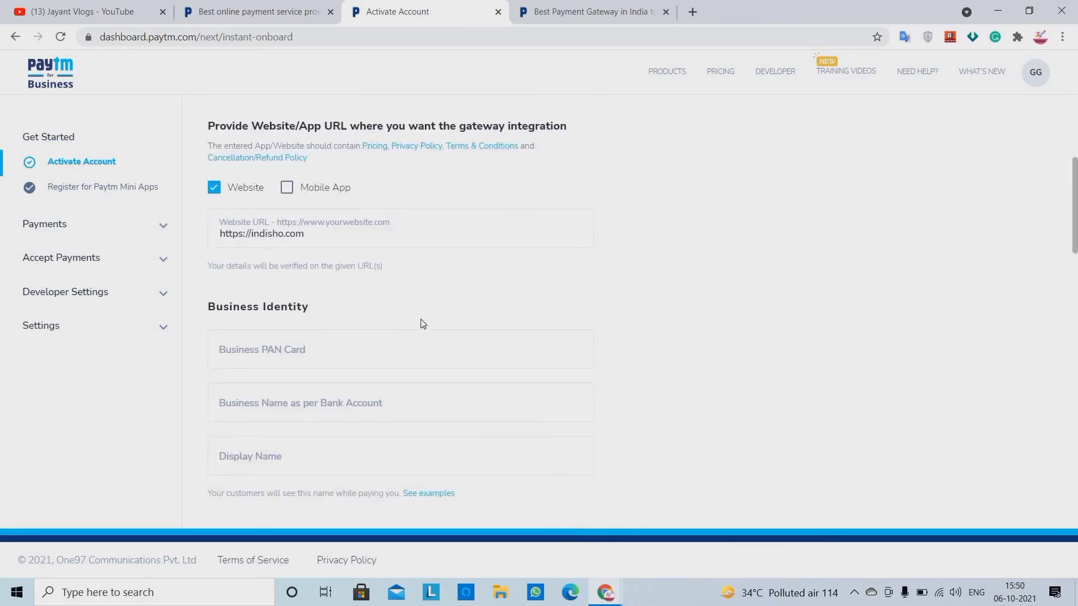
Review the Business Identity section, including the business PAN card, business name as per bank account and display name fields.
drag(341, 307, 222, 307)
click(478, 302)
scroll(508, 399, up, 5)
scroll(508, 399, down, 7)
scroll(507, 402, up, 3)
drag(201, 298, 291, 325)
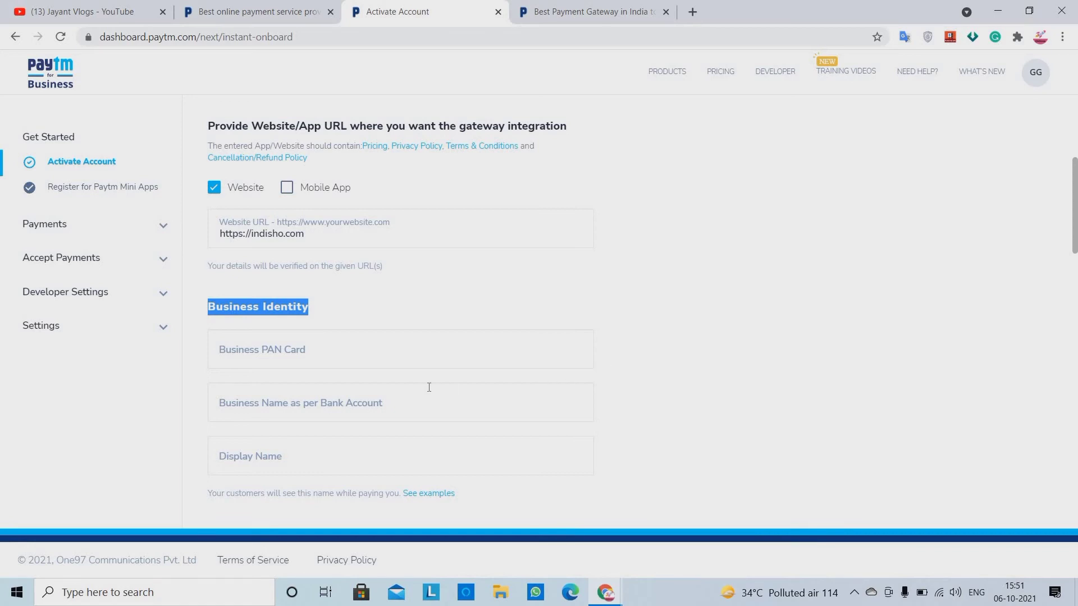
scroll(211, 313, down, 1)
click(225, 334)
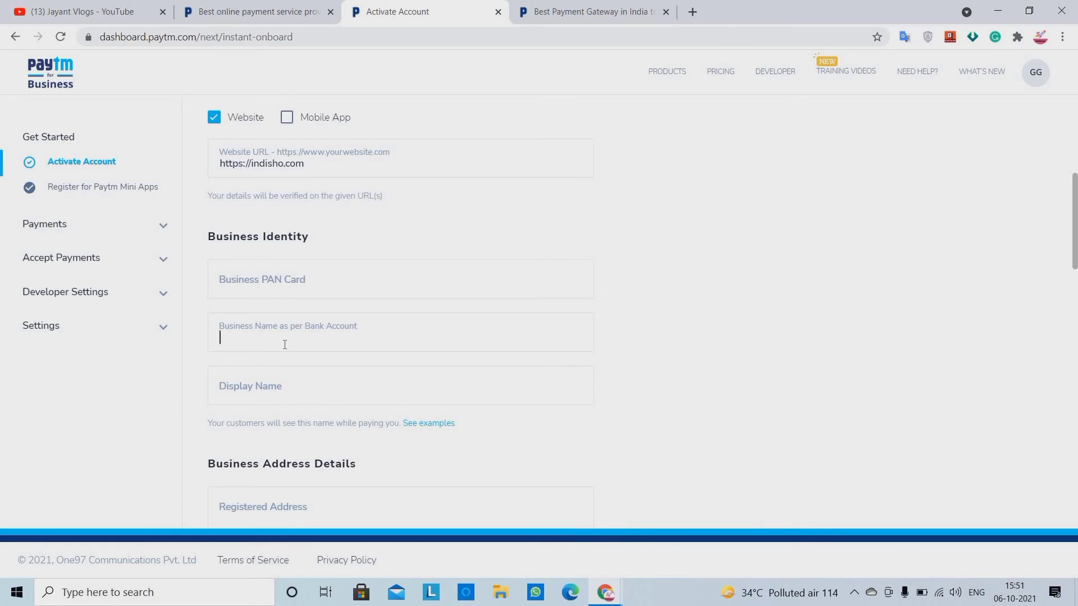
click(262, 403)
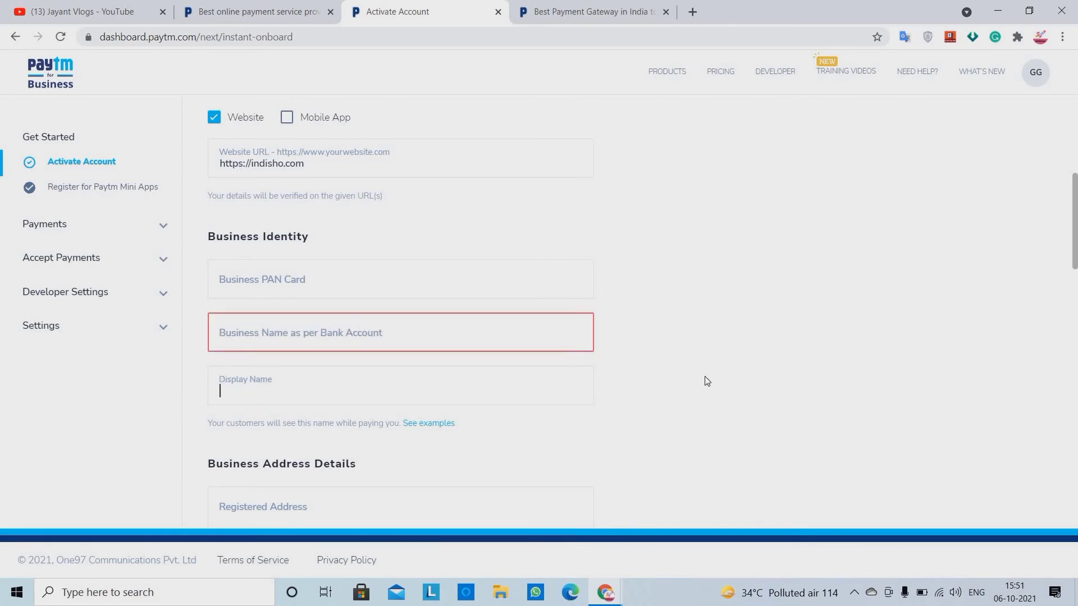
Look over the business address, bank account and primary contact details that the activation form asks for.
scroll(348, 405, down, 3)
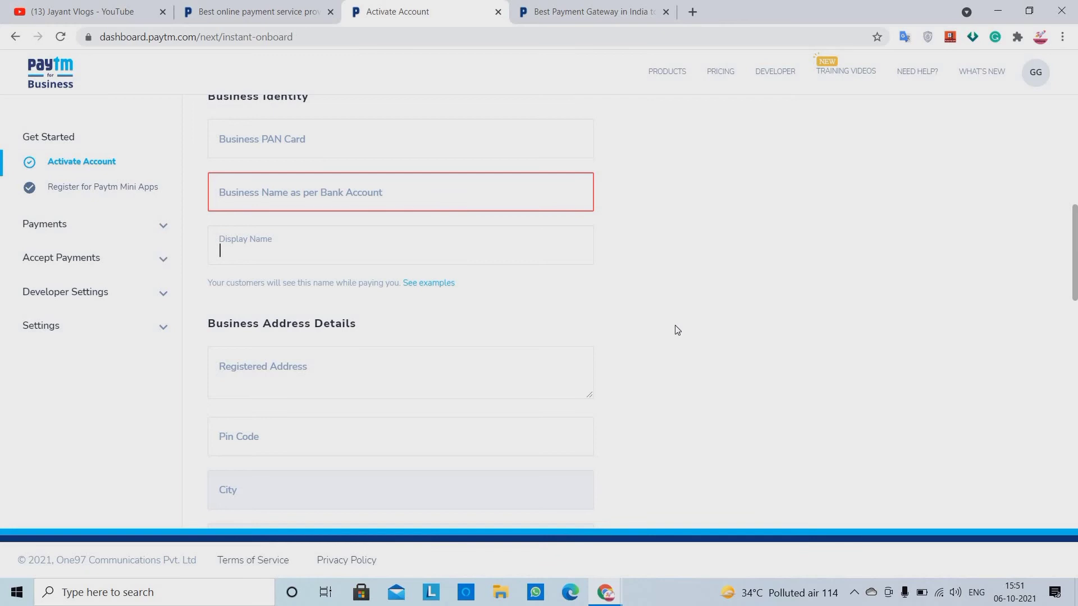
scroll(682, 269, down, 7)
scroll(674, 283, up, 5)
scroll(666, 315, down, 1)
scroll(664, 318, down, 8)
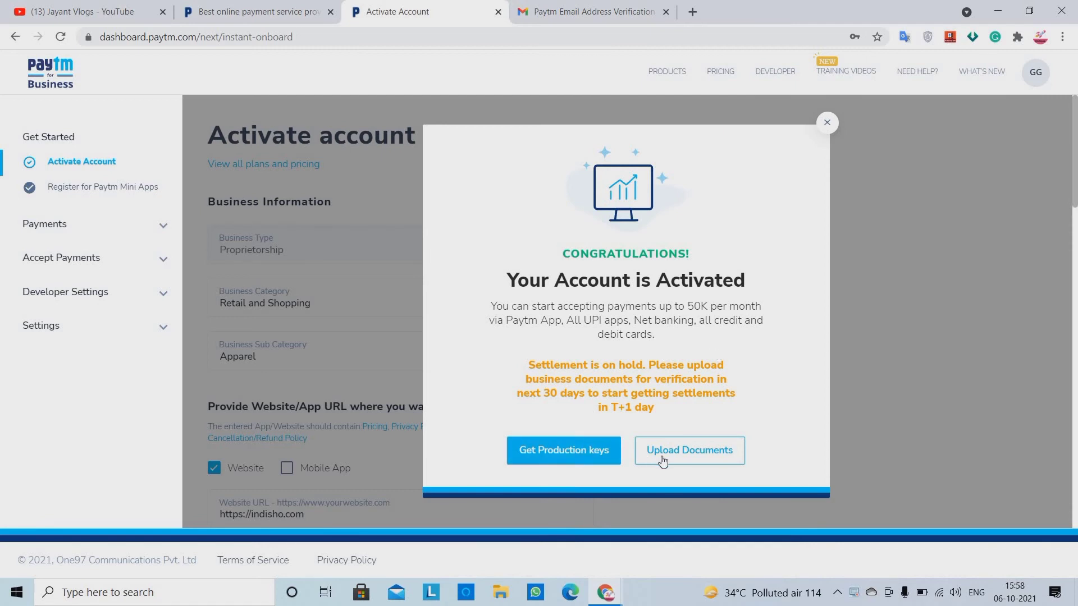
Check the Paytm email address verification message in Gmail, and go on from the account activation notice to uploading the business documents.
click(606, 5)
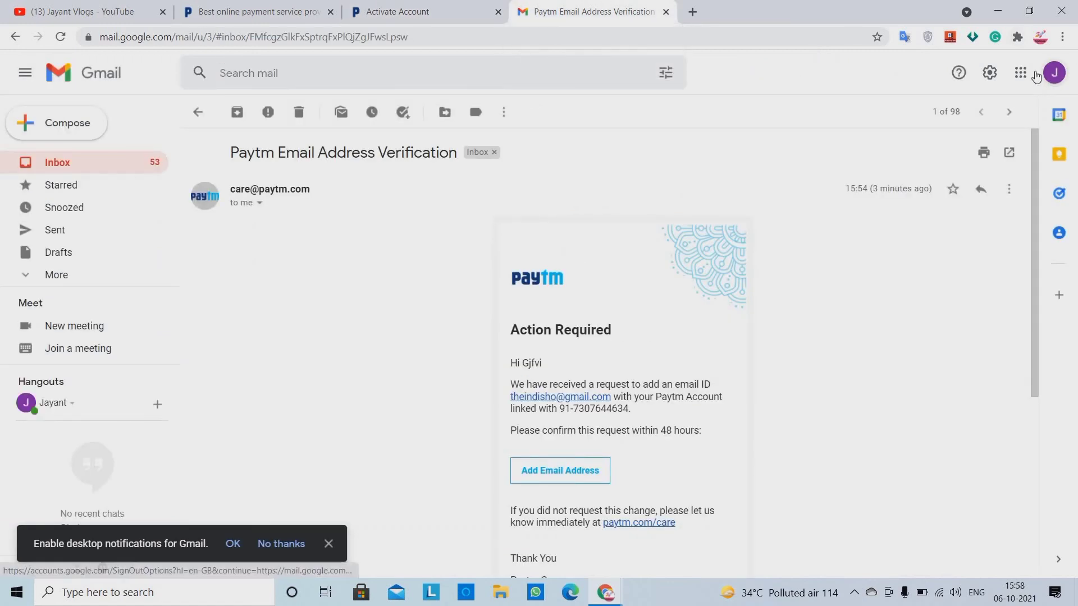
click(426, 12)
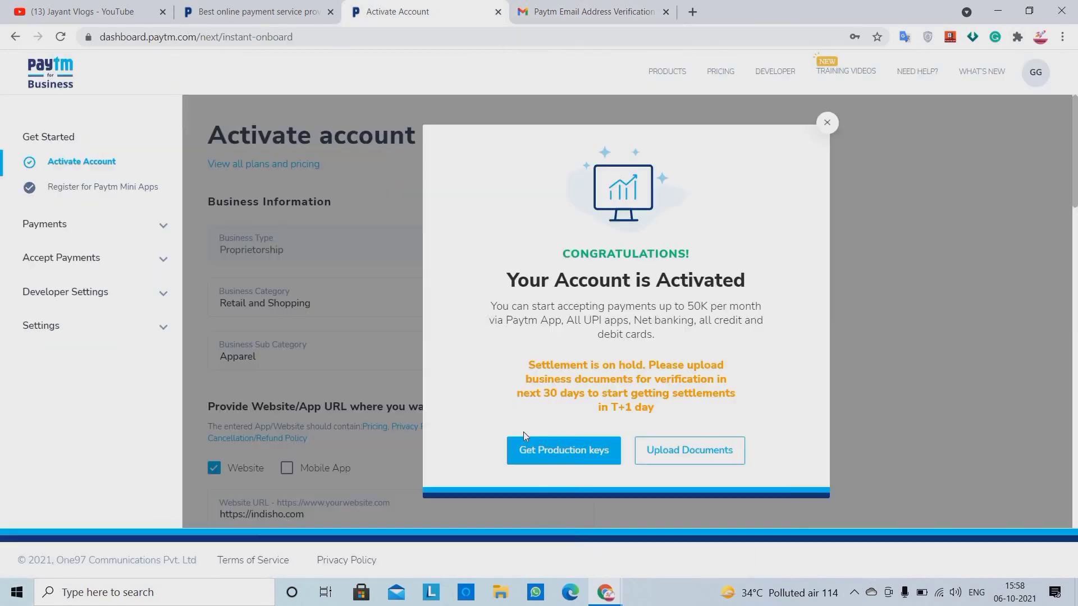
click(673, 452)
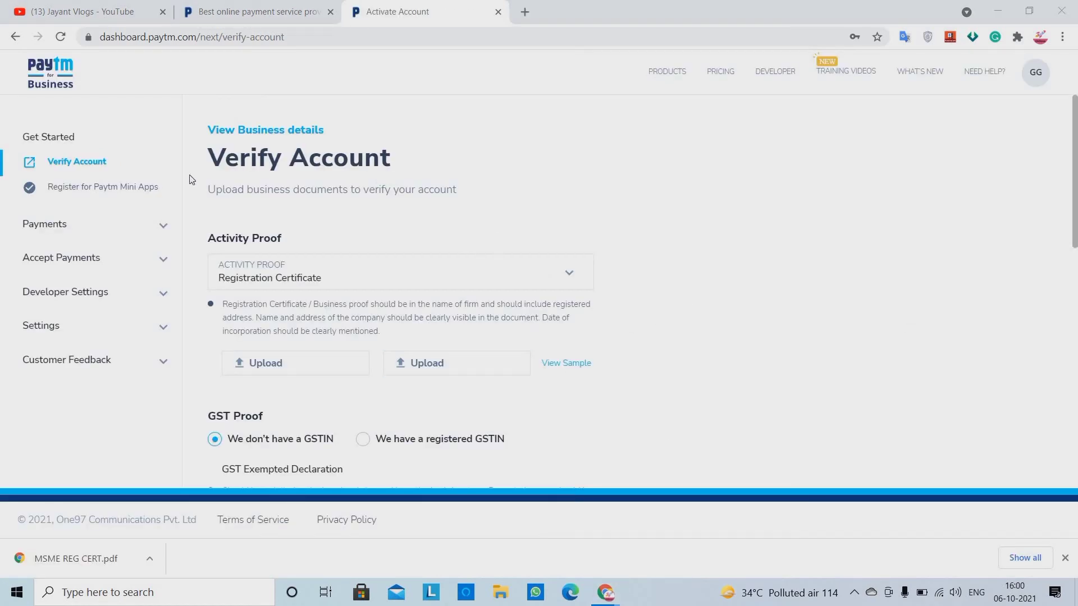
Review the Verify Account heading and look through the document types accepted for the first Activity Proof.
drag(208, 167, 467, 167)
click(731, 168)
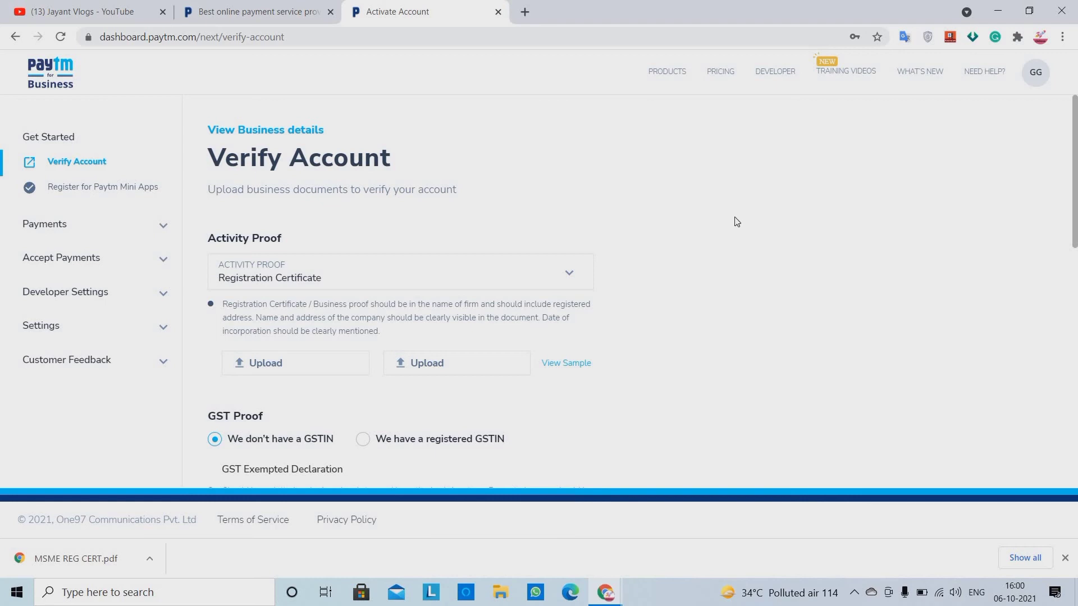
scroll(734, 221, down, 1)
triple_click(309, 176)
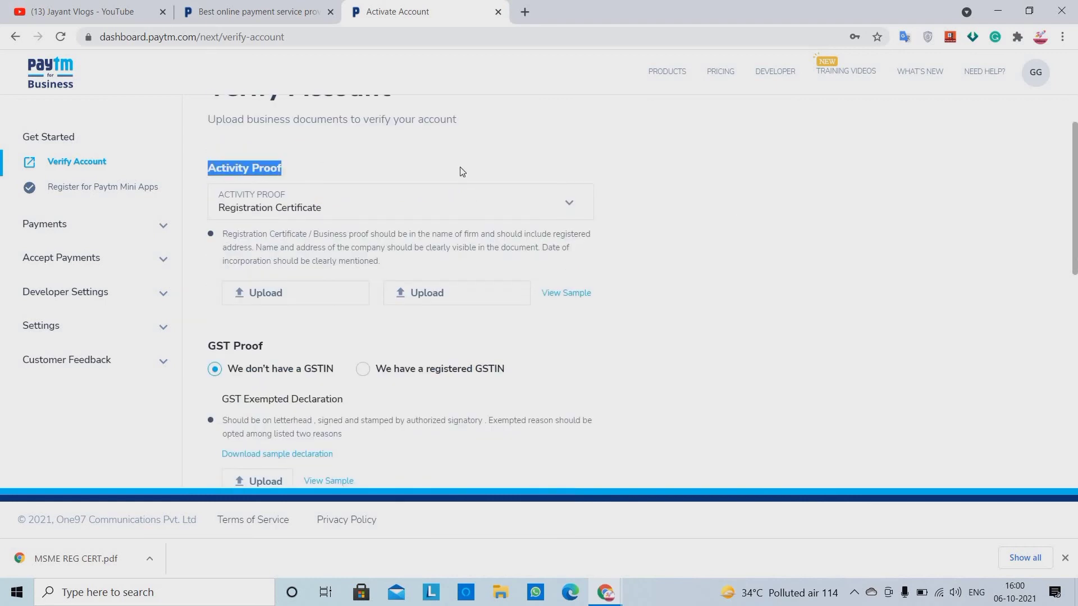
click(399, 223)
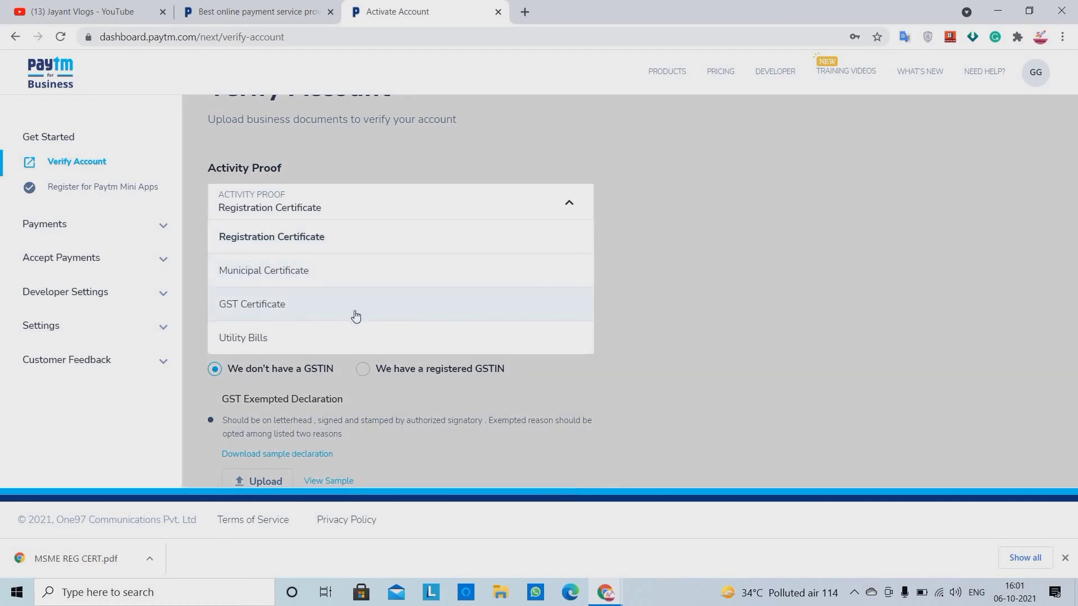
click(470, 212)
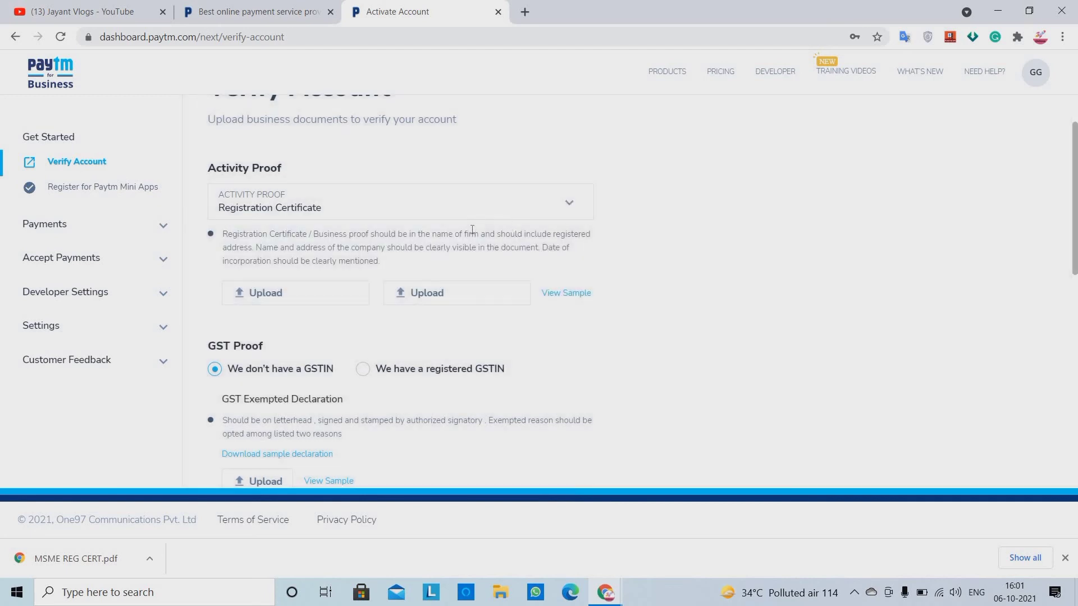
Compare the GST proof requirements with and without a registered GSTIN, return to We don't have a GSTIN, and briefly open its sample.
scroll(829, 259, down, 2)
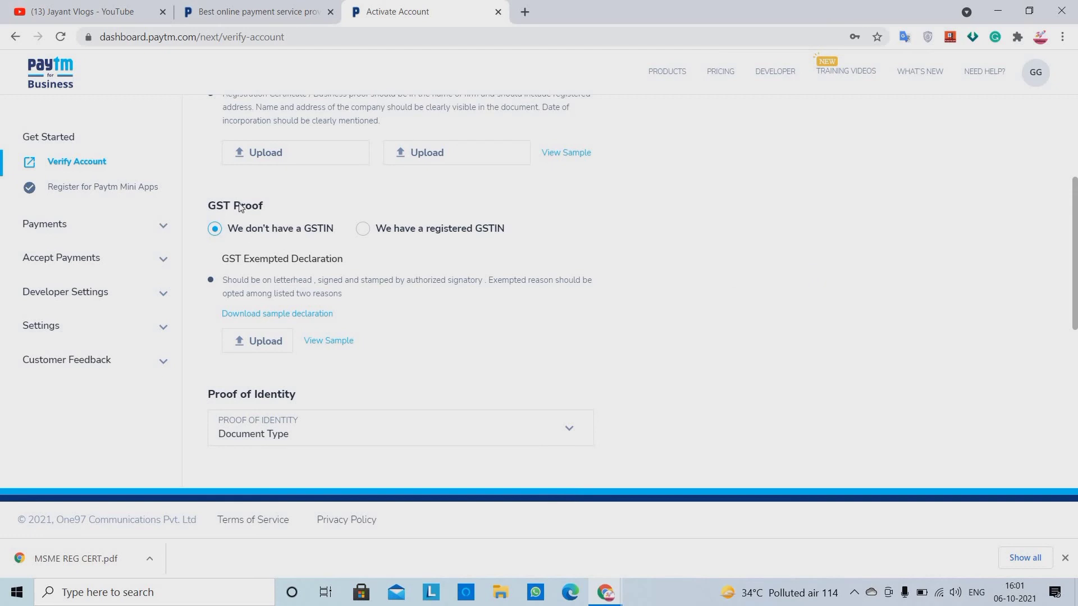
click(439, 232)
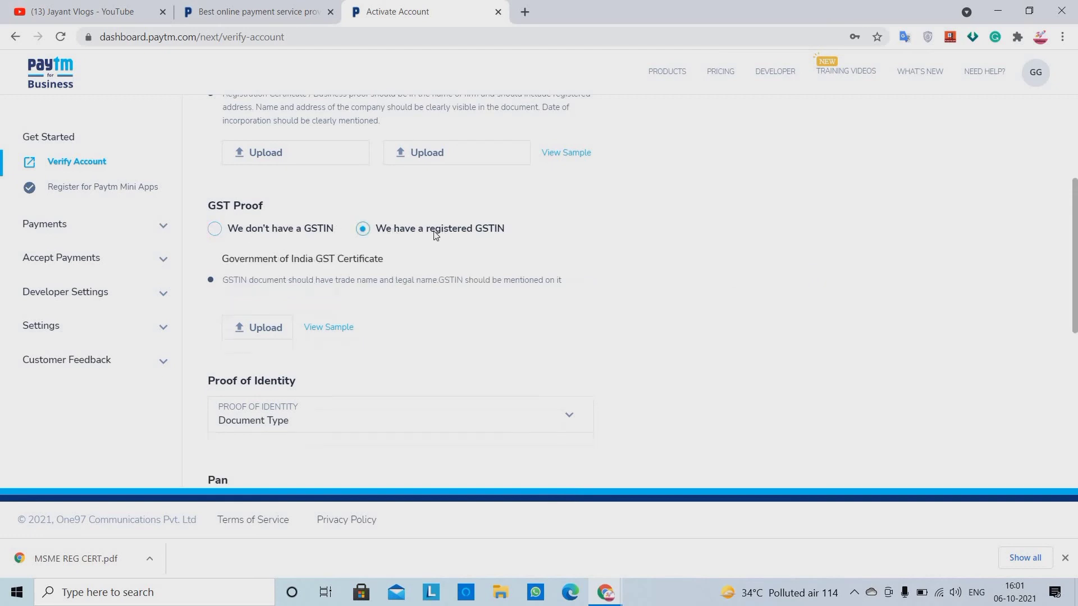
click(291, 230)
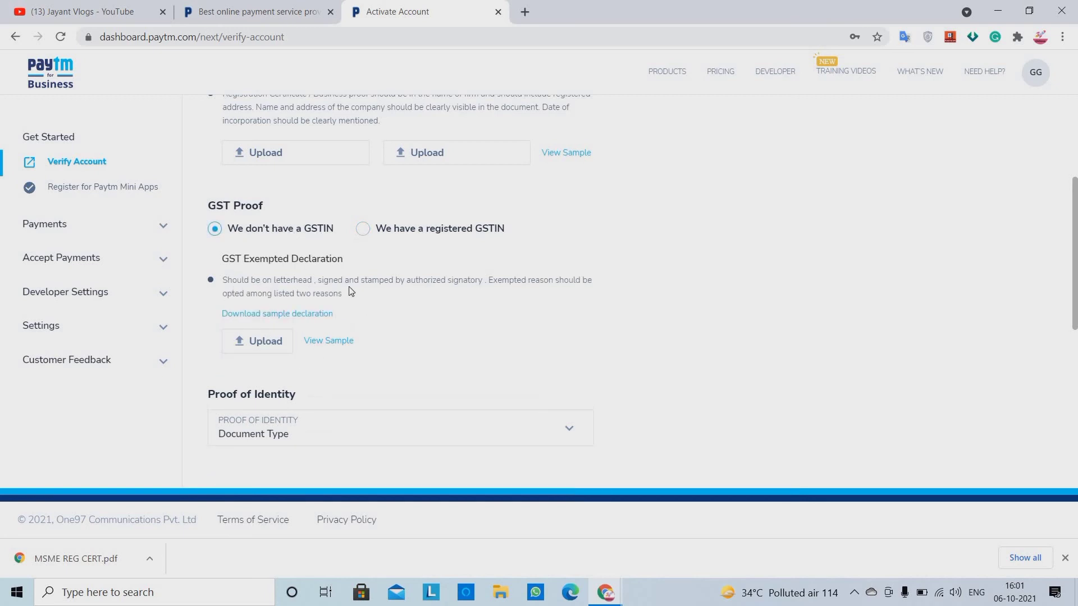
click(330, 344)
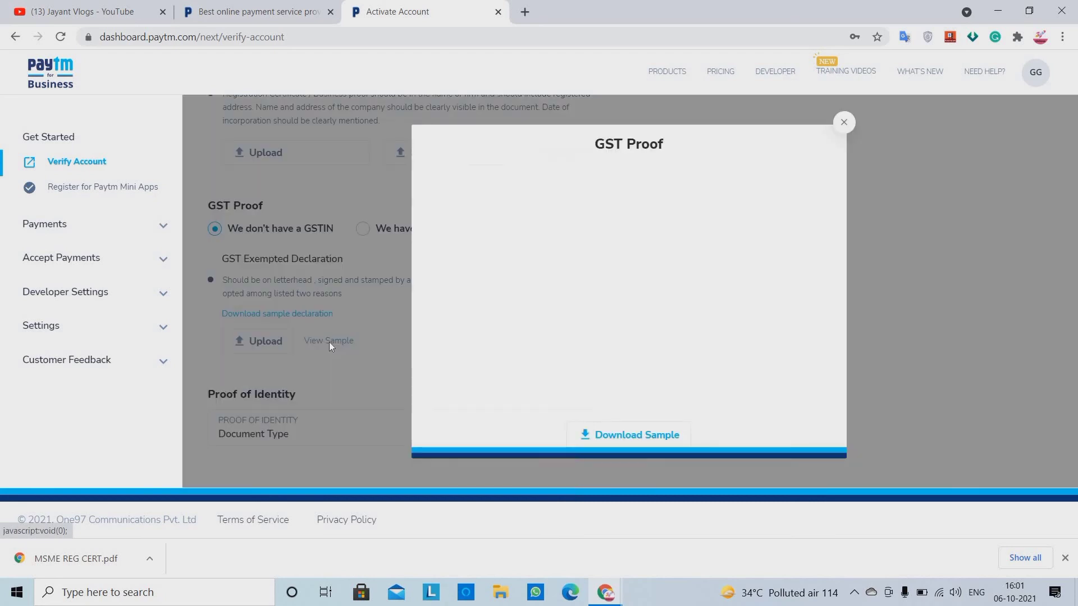
click(843, 123)
Download the sample GST non-enrollment declaration, read through it in Word including the exemption reasons, and close it.
click(330, 313)
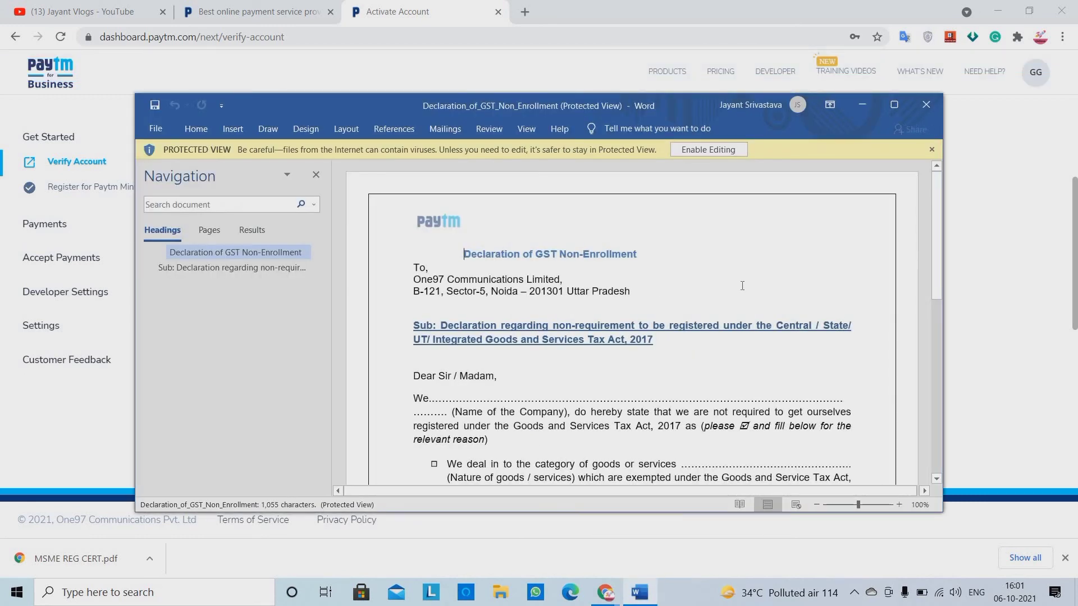
scroll(749, 284, down, 10)
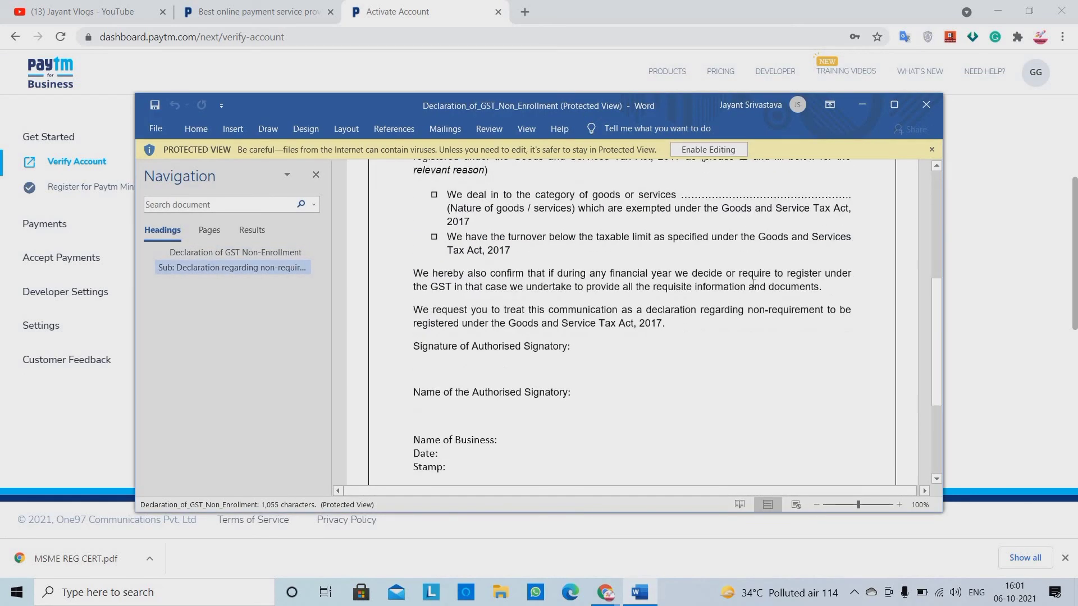
scroll(754, 279, up, 10)
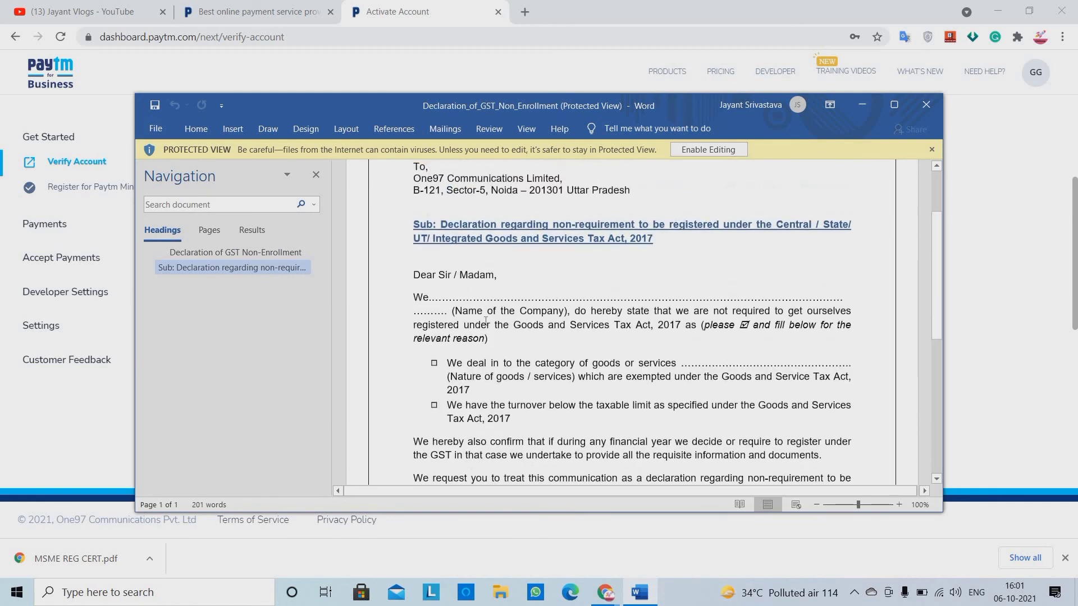
click(436, 406)
click(920, 110)
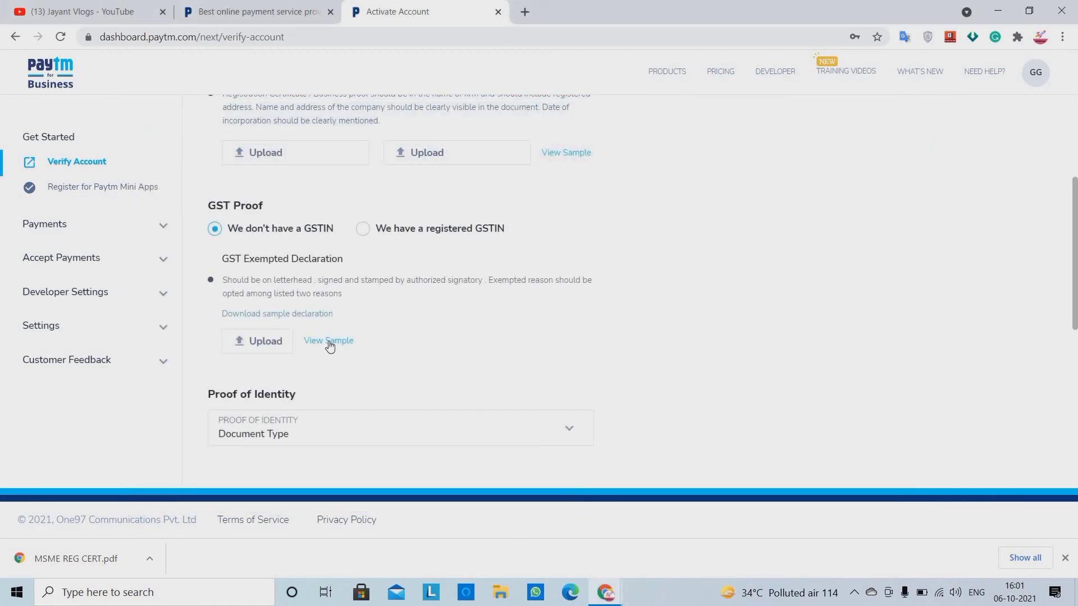
Examine the filled-in GST Proof sample from the letterhead to the signature and stamp, and close it.
click(329, 341)
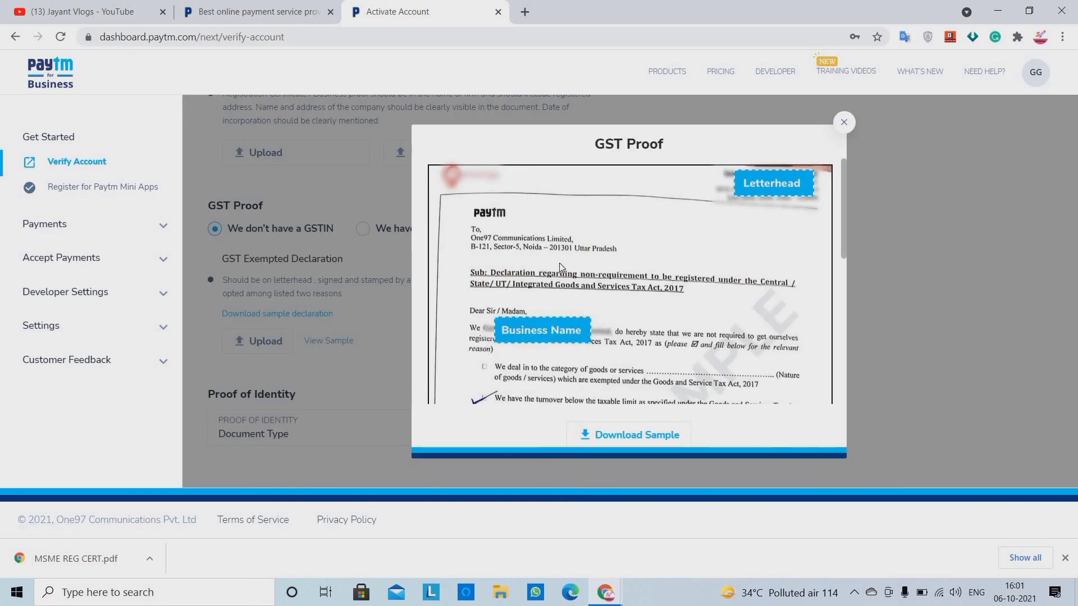
scroll(543, 260, down, 3)
drag(505, 261, 514, 261)
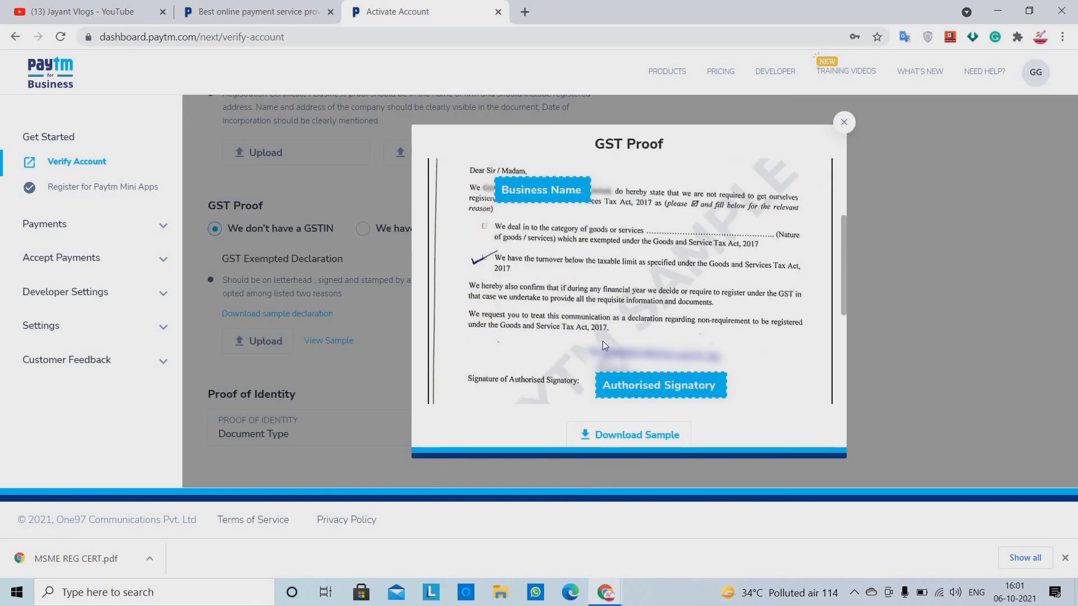
scroll(736, 281, down, 3)
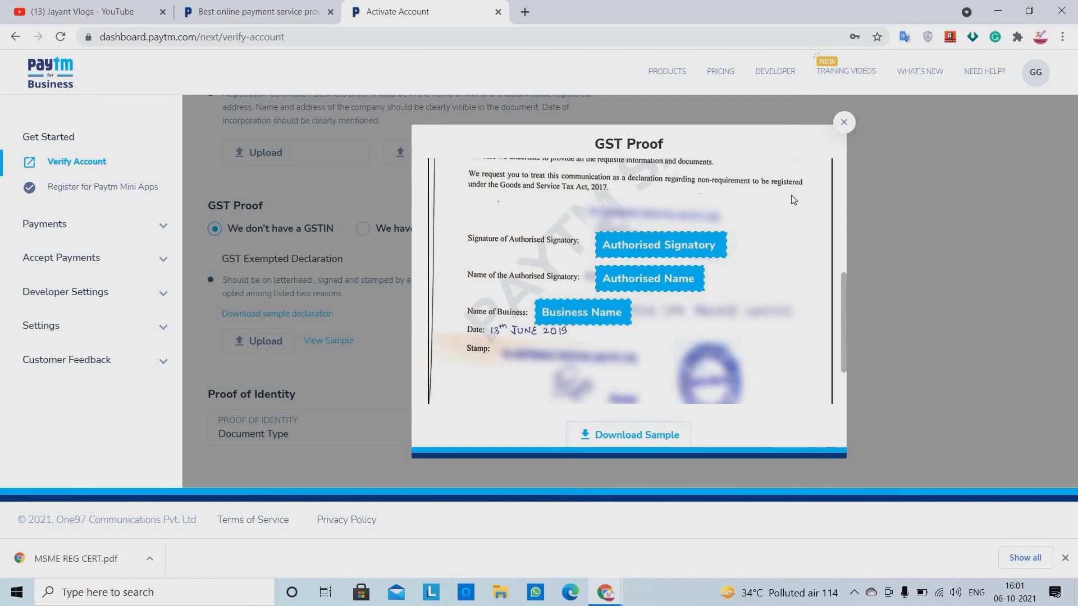
click(845, 122)
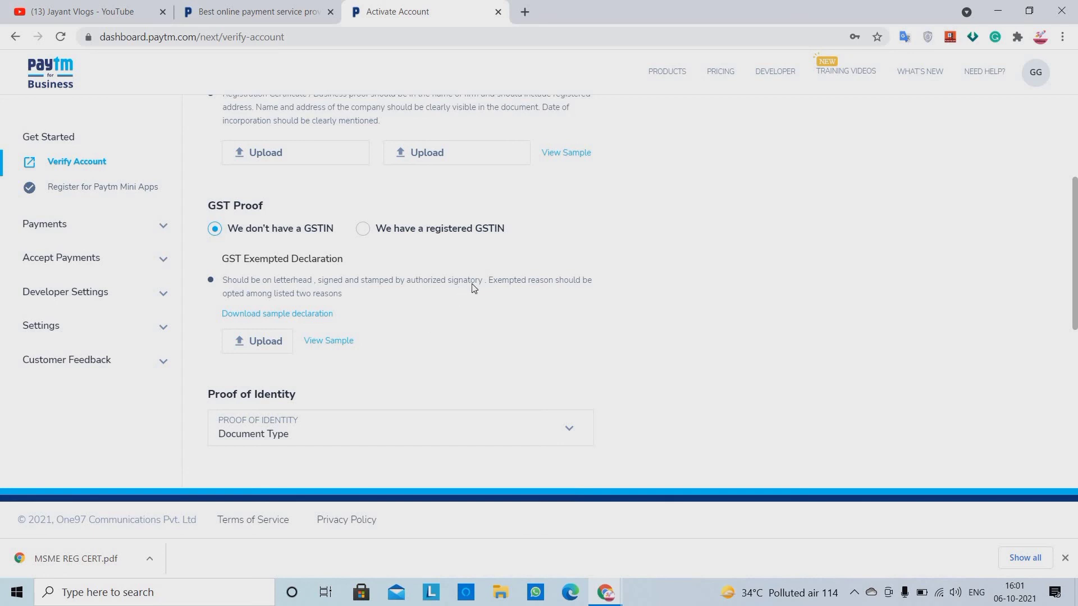
Look through the document types accepted as Proof of Identity without choosing one.
scroll(472, 284, down, 4)
click(368, 224)
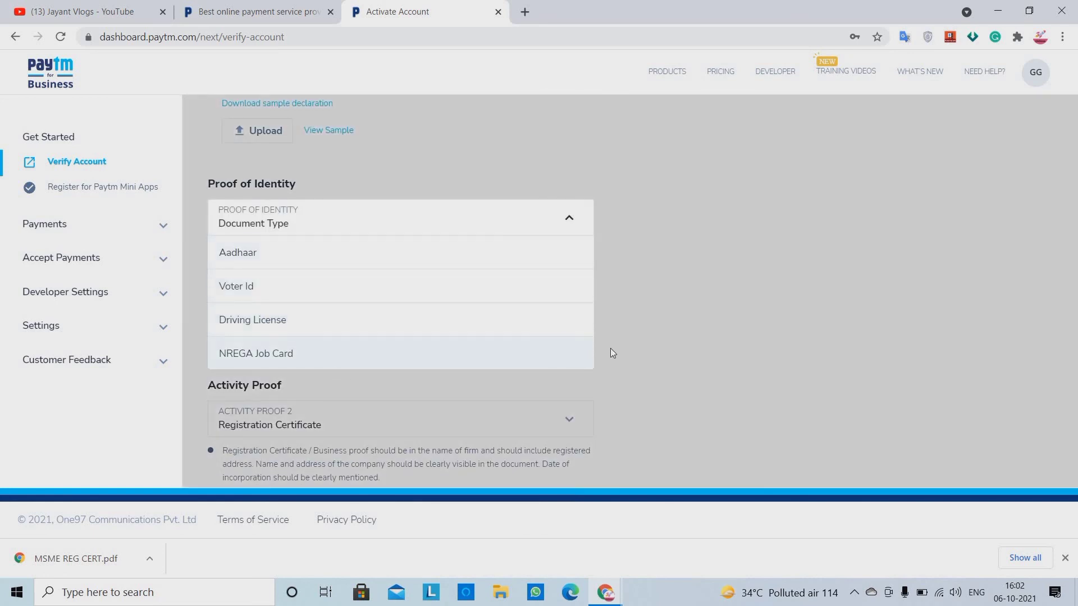
click(772, 313)
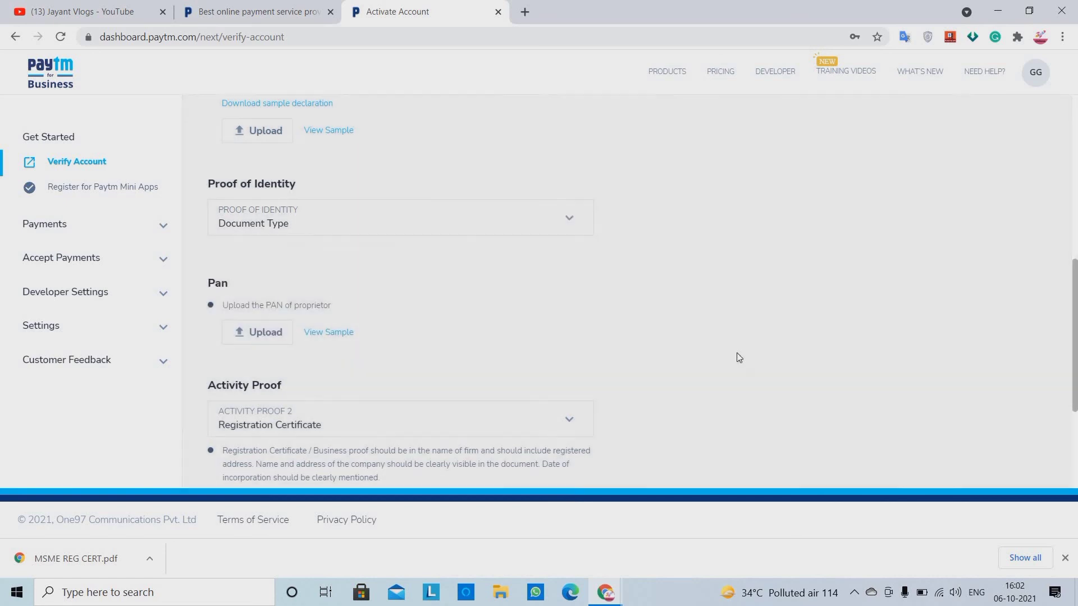
View the sample for the proprietor's PAN upload and close it.
scroll(739, 357, down, 1)
click(250, 263)
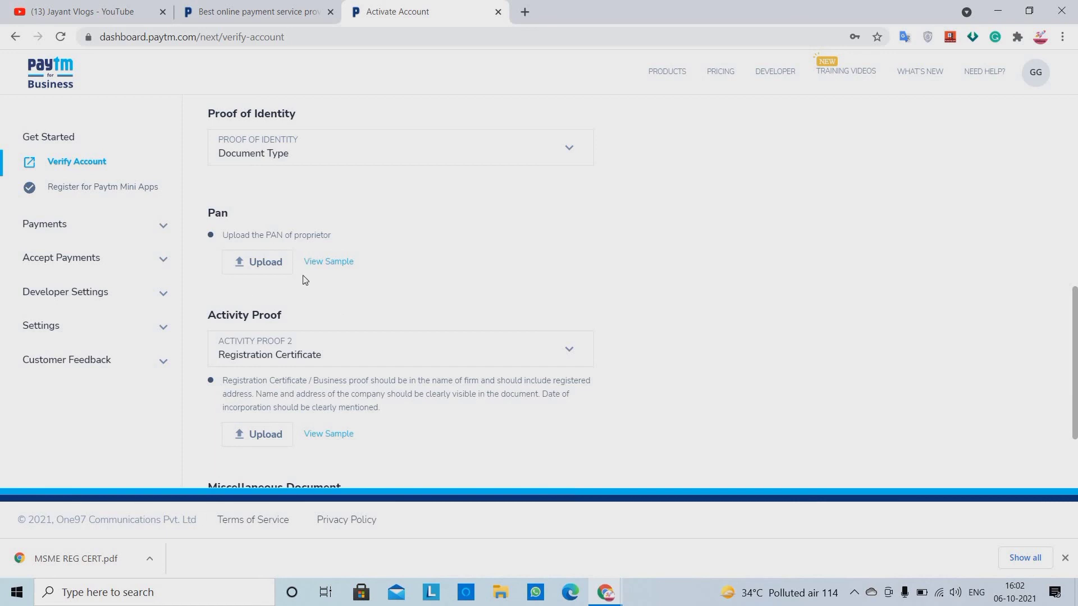
click(310, 263)
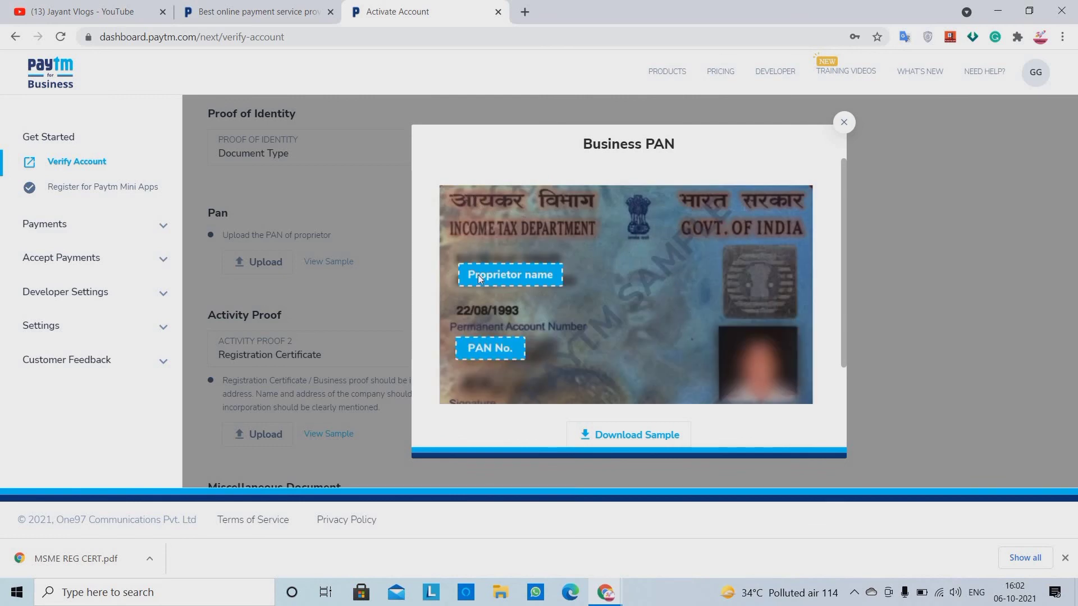
click(843, 124)
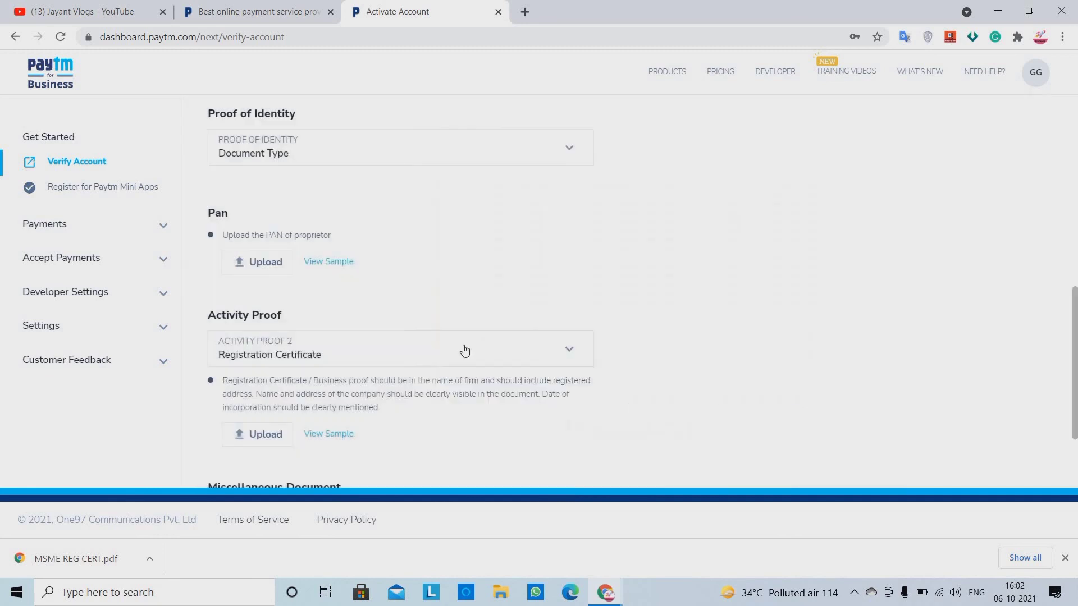
Look through the document types for the second Activity Proof and choose Registration Certificate.
scroll(498, 325, down, 2)
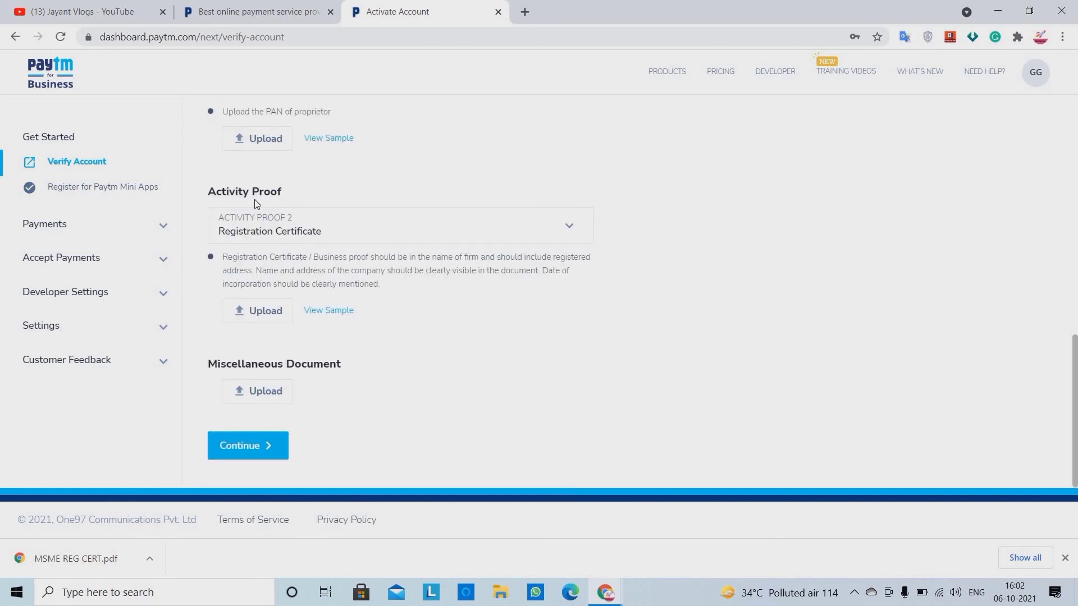
drag(302, 231, 306, 232)
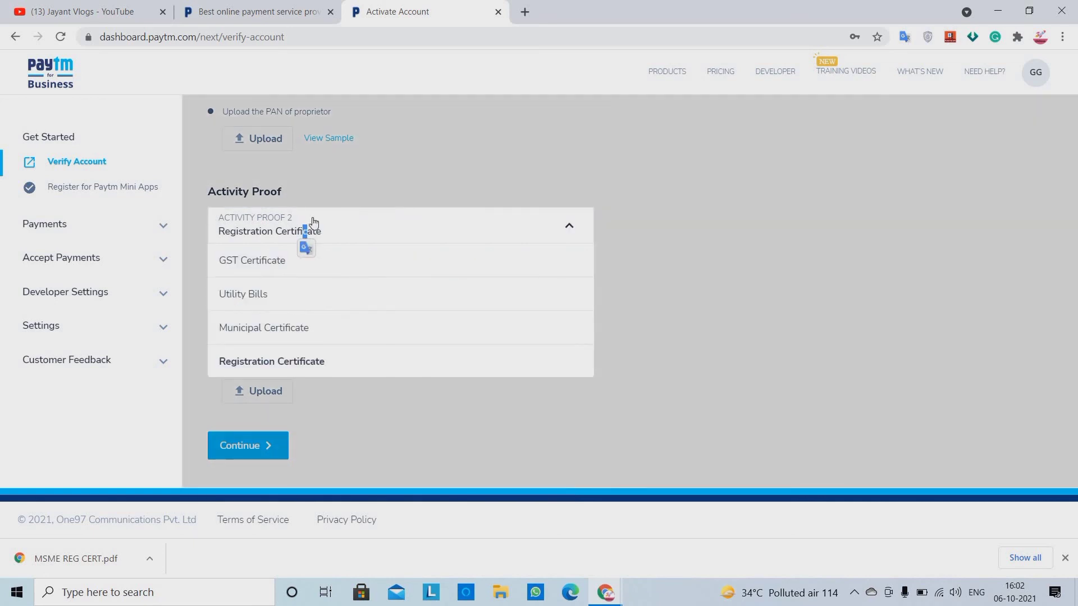
click(328, 365)
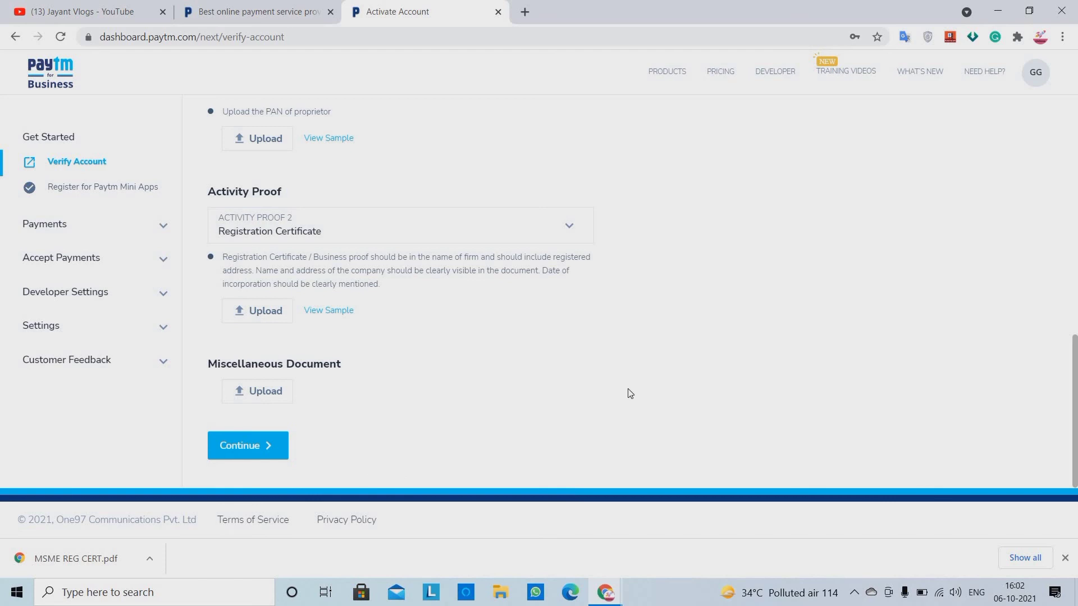